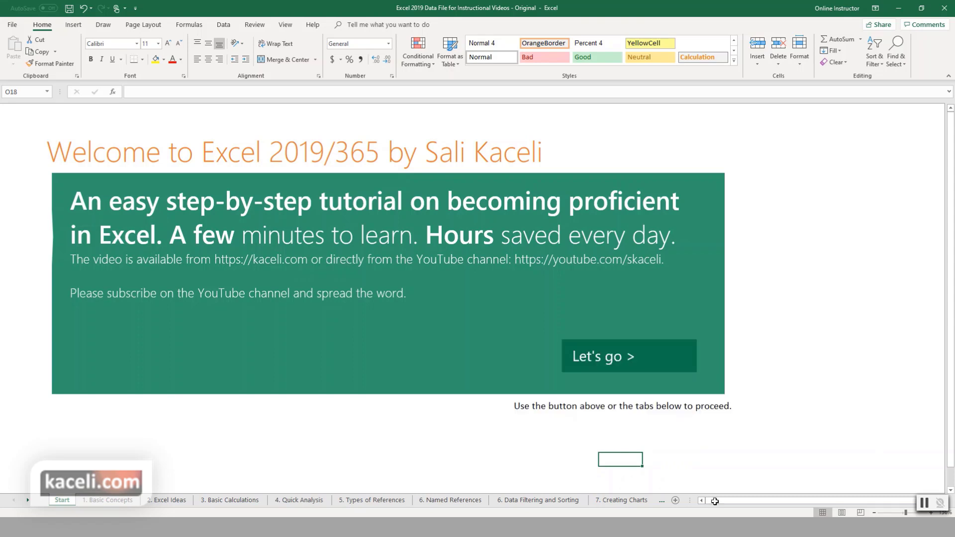
# Look through the workbook's worksheets from 1. Basic Concepts to 8. Flash Fill Data and return to the Start sheet.
pyautogui.click(94, 500)
pyautogui.click(166, 501)
pyautogui.click(230, 500)
pyautogui.click(298, 500)
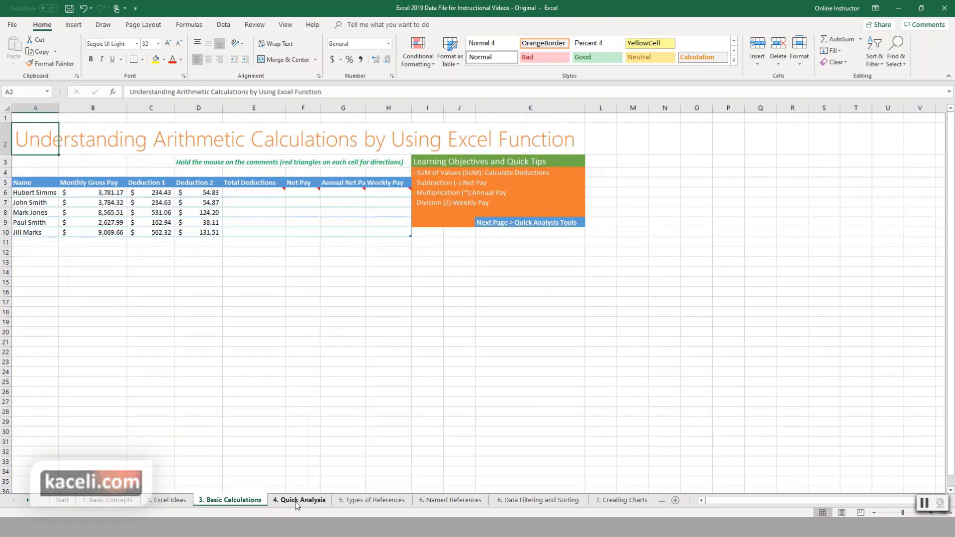
pyautogui.click(378, 501)
pyautogui.click(448, 500)
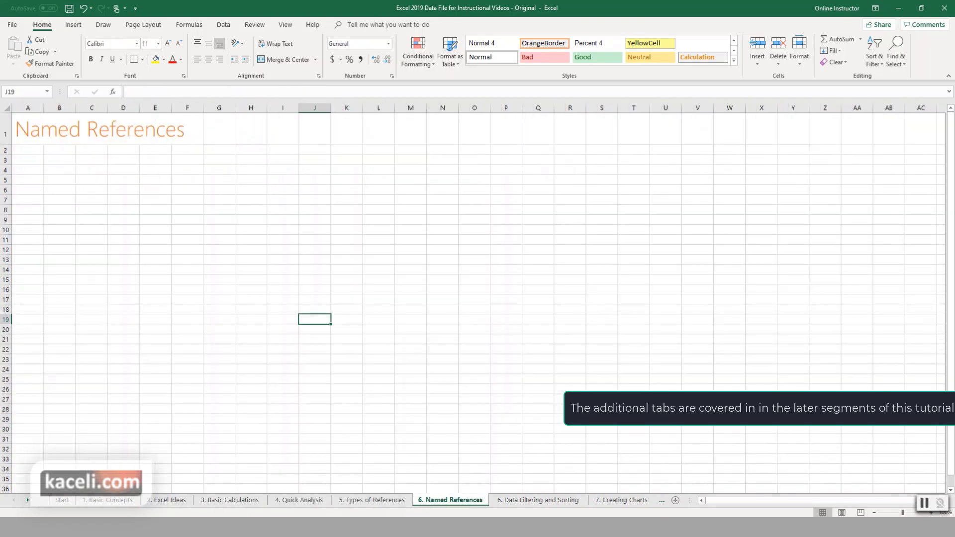
pyautogui.click(538, 500)
pyautogui.click(622, 500)
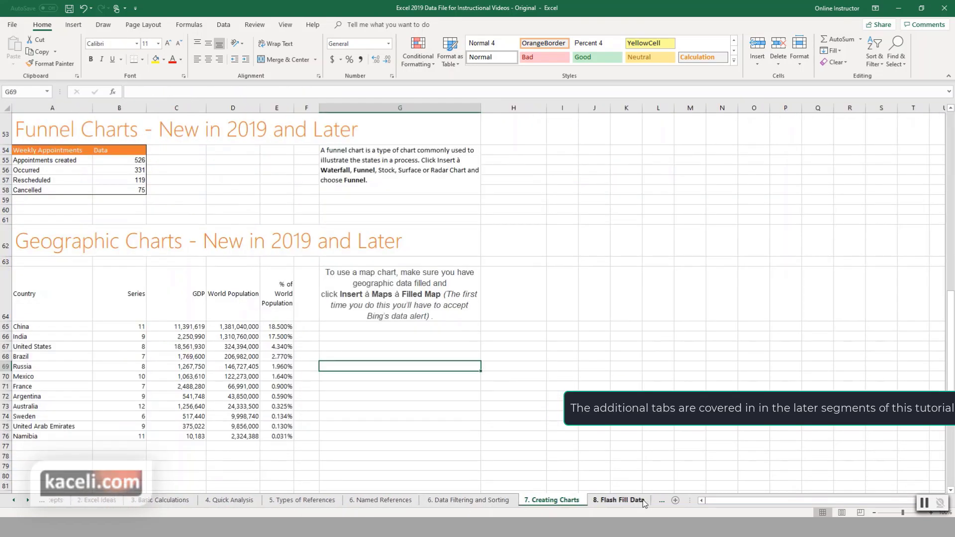
pyautogui.click(639, 501)
pyautogui.click(70, 503)
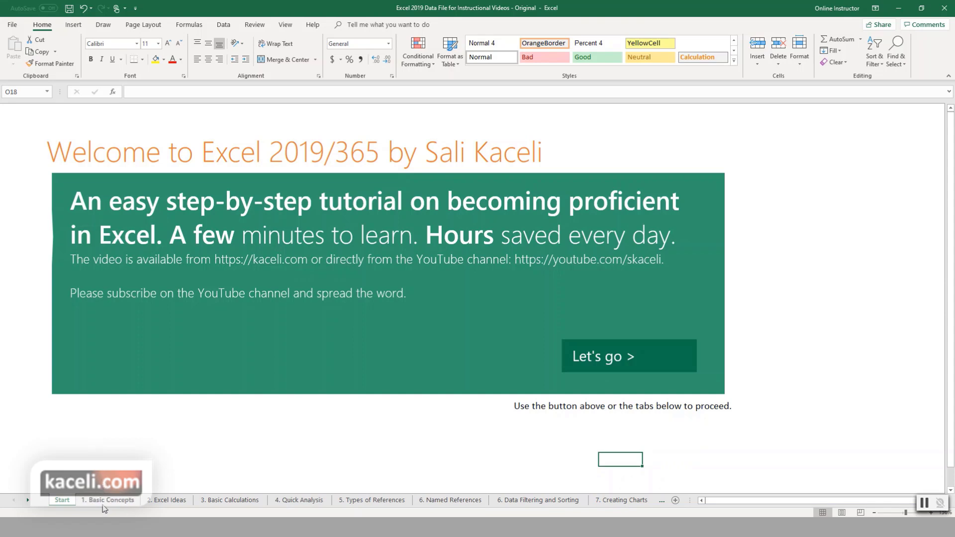
# Open the 1. Basic Concepts worksheet and enlarge its view around the office expenses table.
pyautogui.click(126, 501)
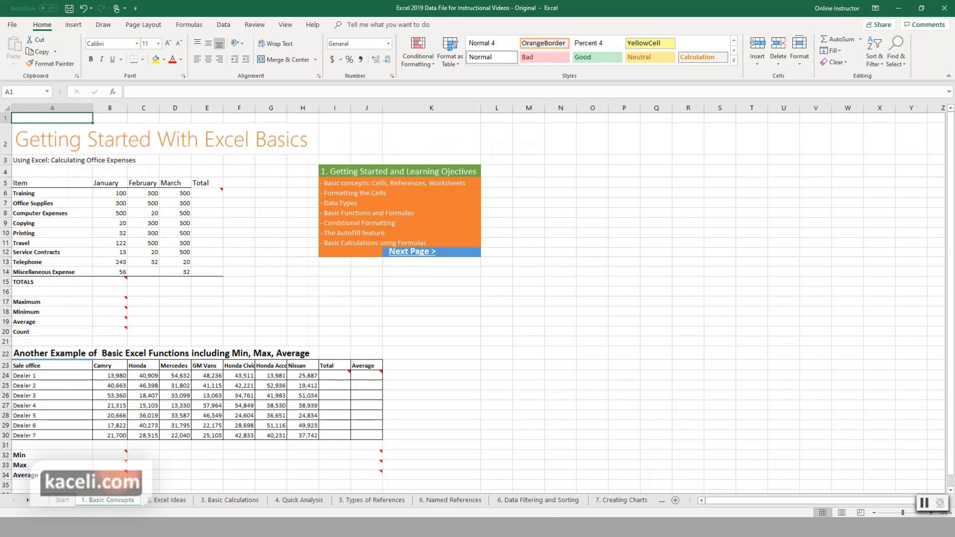
pyautogui.moveTo(903, 514); pyautogui.dragTo(909, 515)
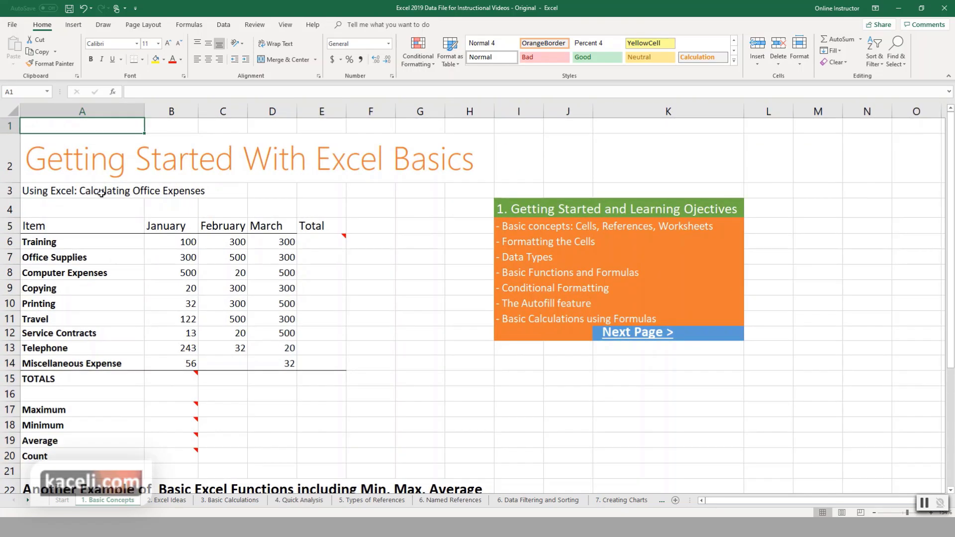
# Inspect the text and number cells of the expenses table and the number formats available for January's Training amount.
pyautogui.click(136, 193)
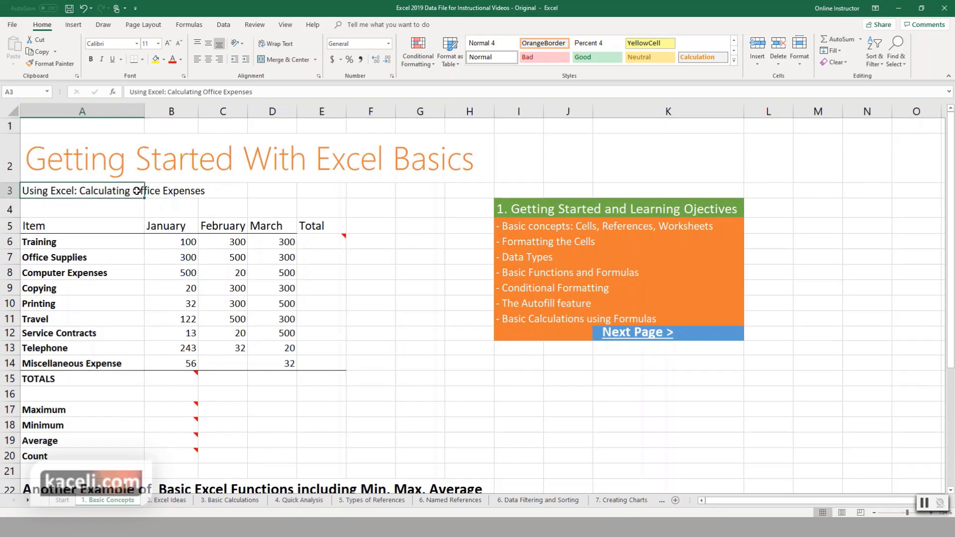
pyautogui.click(66, 238)
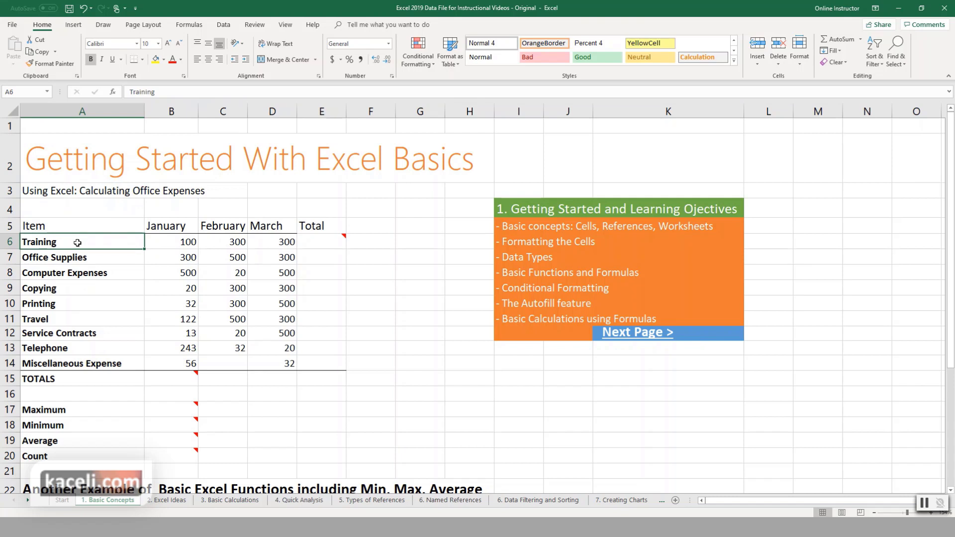
pyautogui.click(83, 262)
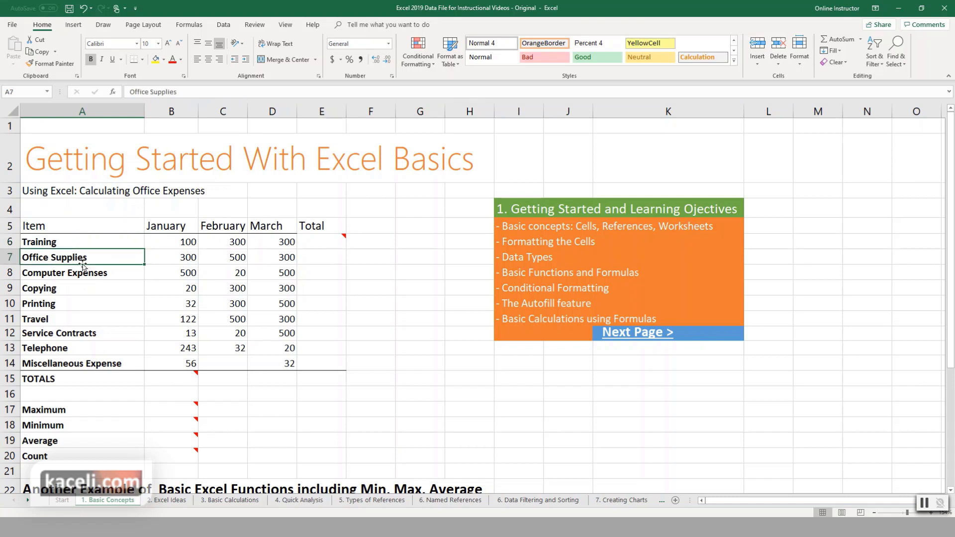
pyautogui.click(37, 242)
pyautogui.click(186, 245)
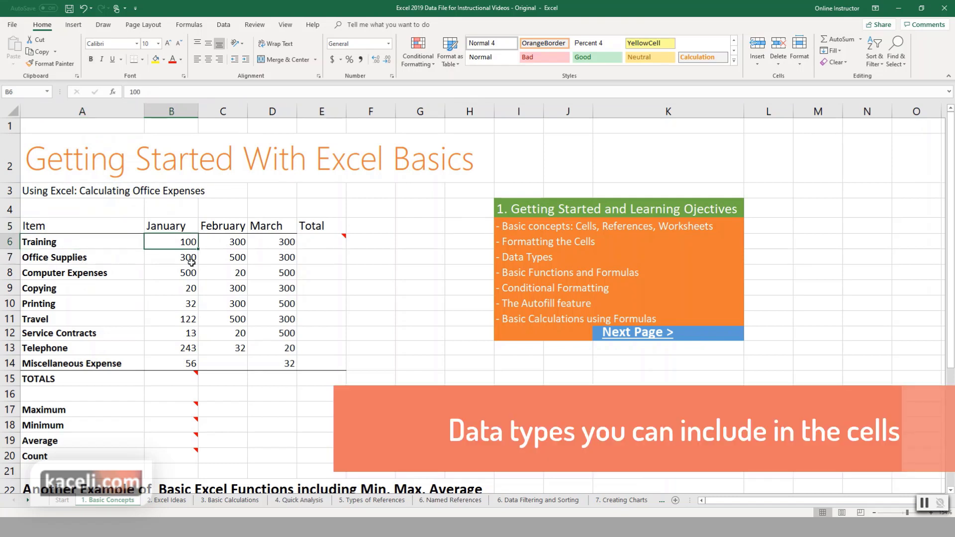
pyautogui.click(388, 44)
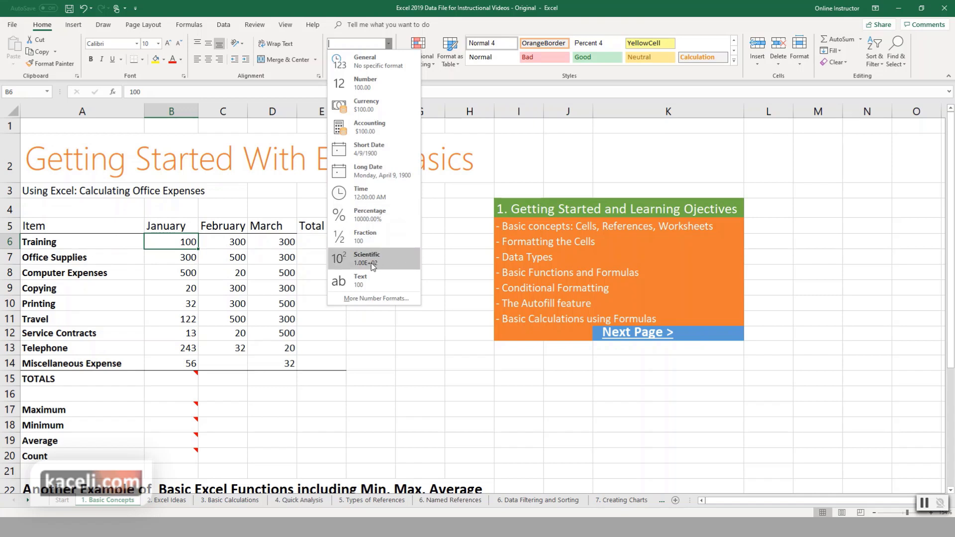
pyautogui.press('Escape')
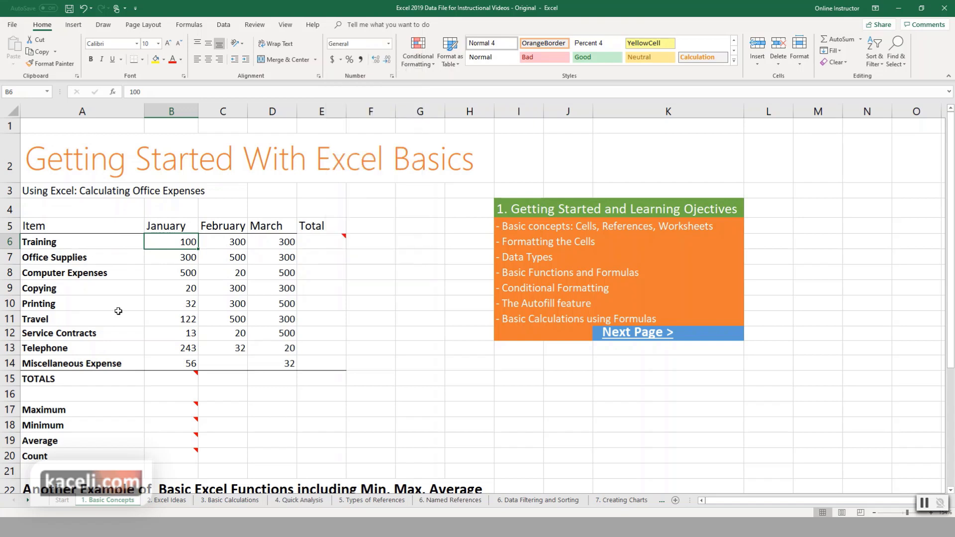
# Review the expense item labels, the January Training amount, and the Total cells for the Training row and the January column.
pyautogui.click(64, 247)
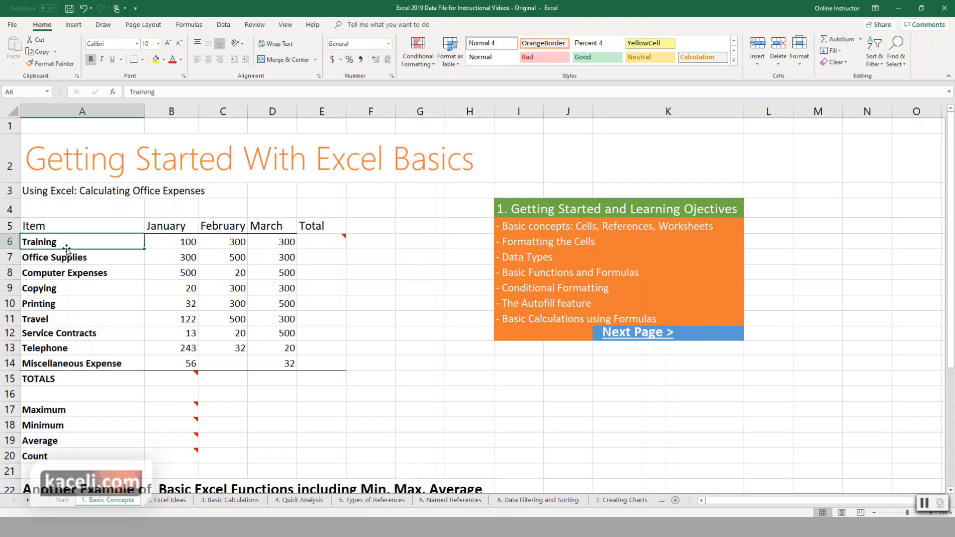
pyautogui.click(87, 261)
pyautogui.click(90, 273)
pyautogui.click(58, 289)
pyautogui.click(63, 302)
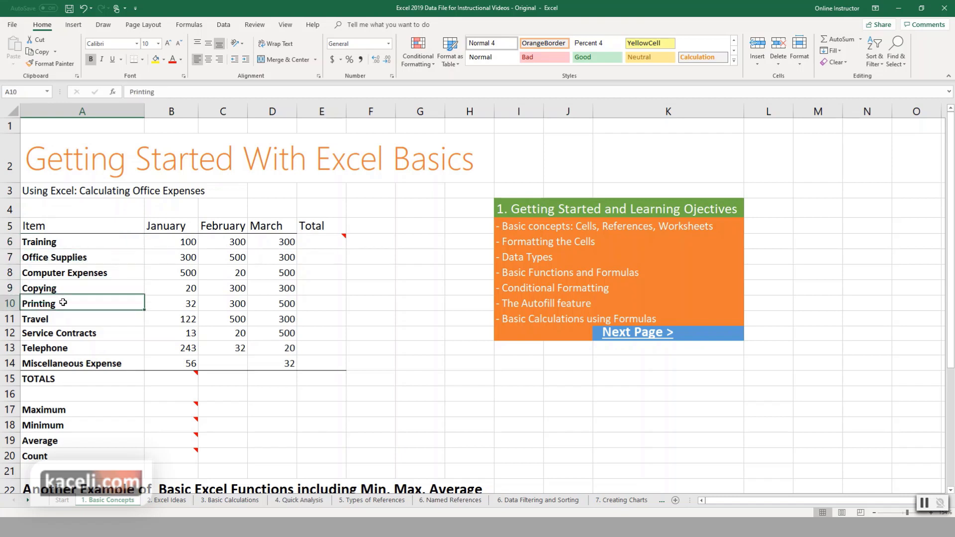
pyautogui.click(72, 319)
pyautogui.click(84, 332)
pyautogui.click(93, 349)
pyautogui.click(179, 243)
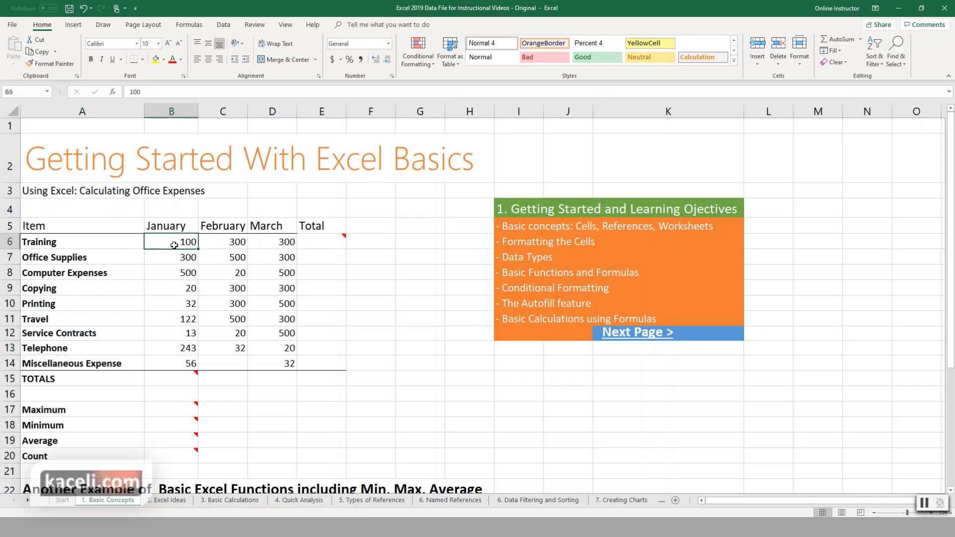
pyautogui.click(319, 226)
pyautogui.click(318, 241)
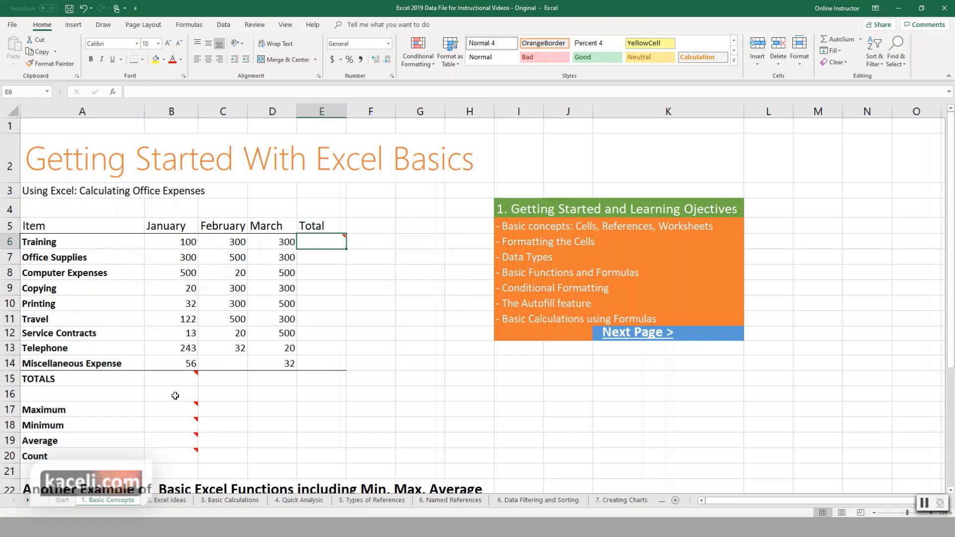
pyautogui.click(186, 380)
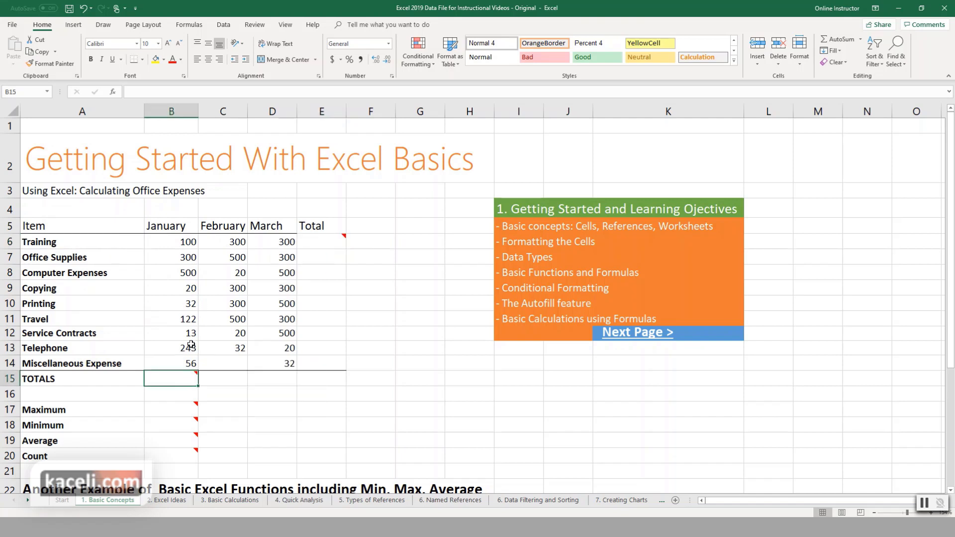
# Format the expense amounts and total cells B6:E15 with the $ English (United States) accounting format.
pyautogui.moveTo(161, 243); pyautogui.dragTo(315, 376)
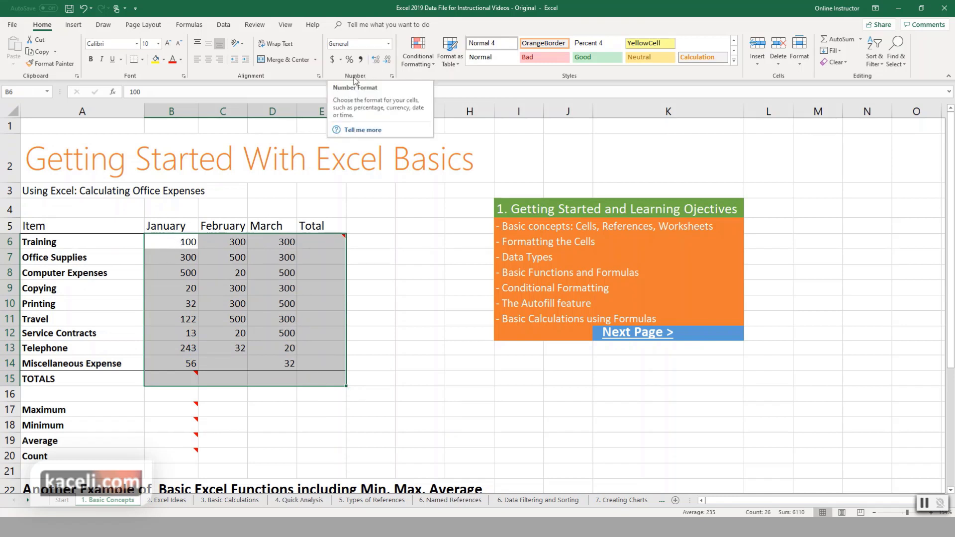
pyautogui.click(388, 44)
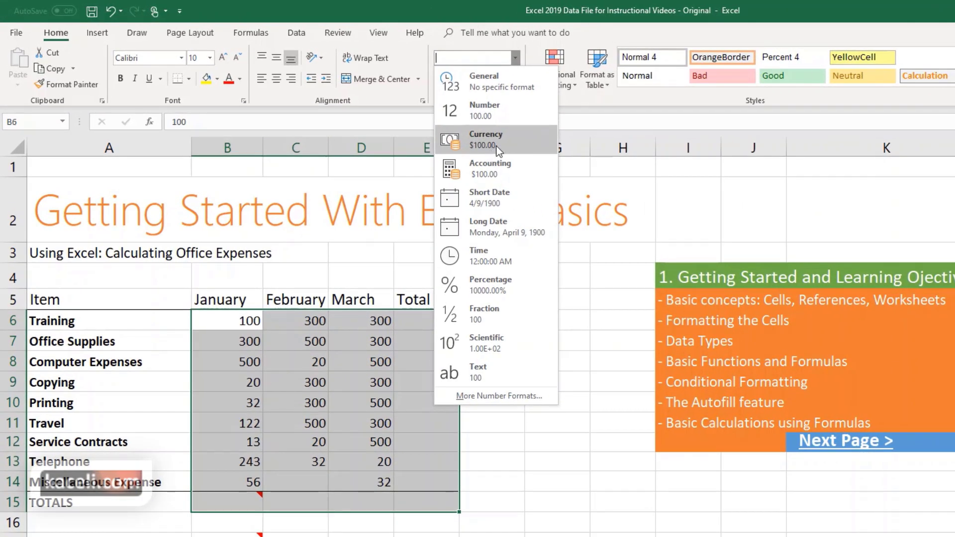
pyautogui.click(620, 15)
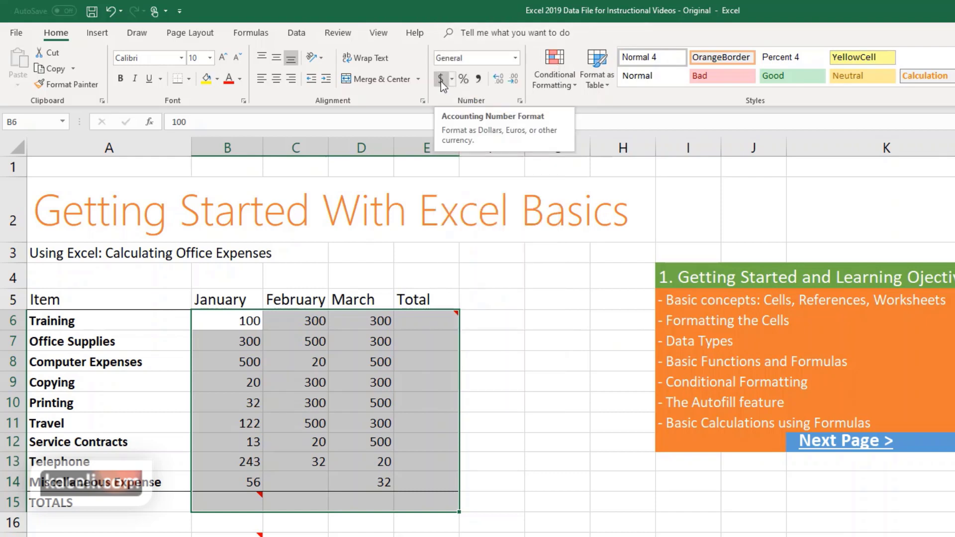
pyautogui.click(452, 79)
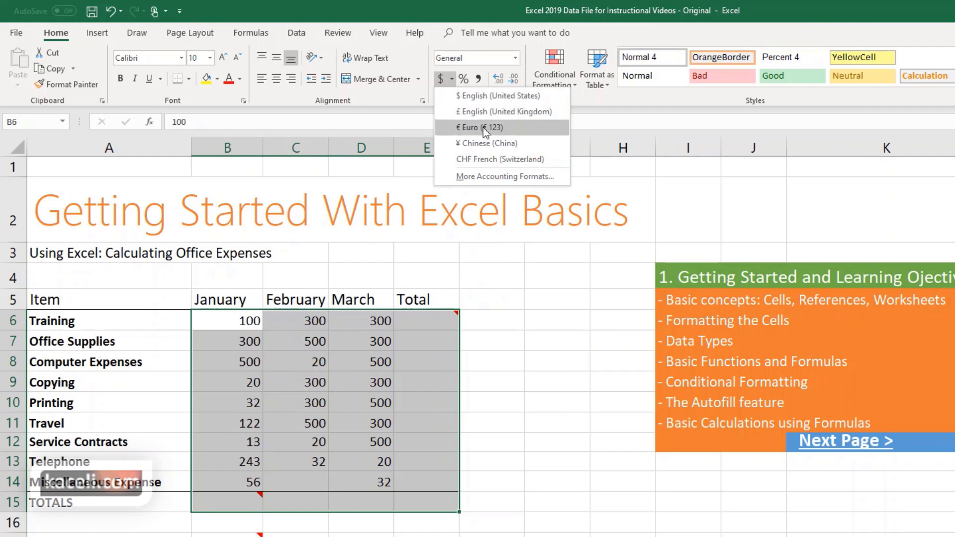
pyautogui.click(497, 96)
pyautogui.click(424, 321)
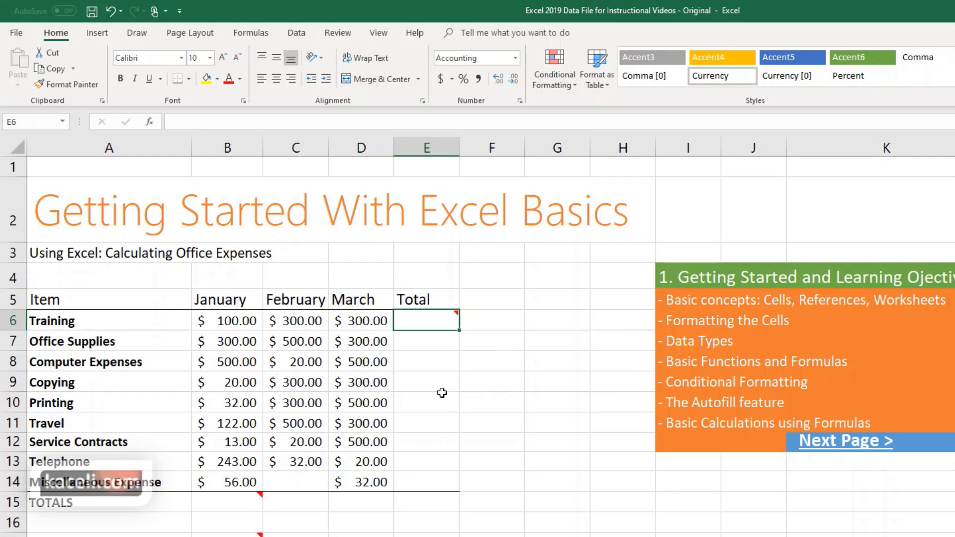
pyautogui.write('=')
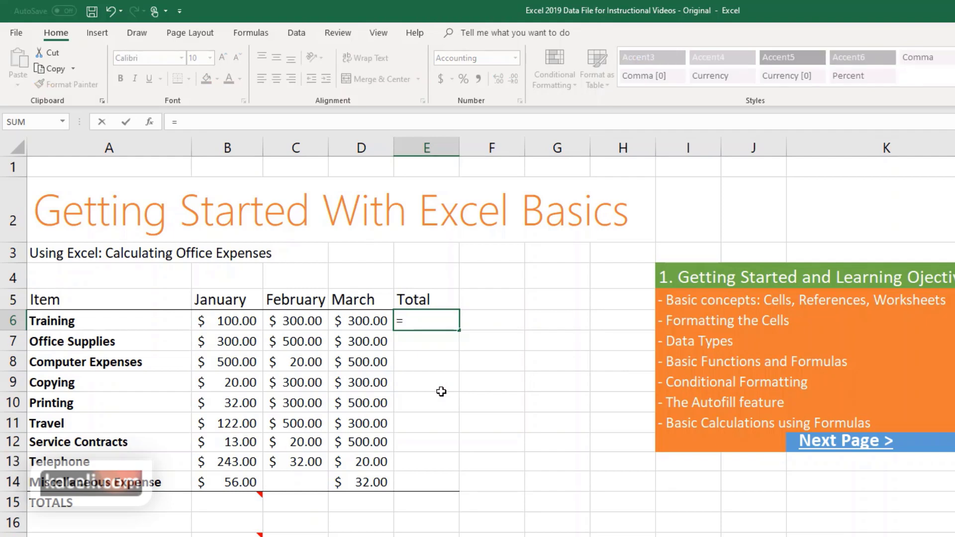
pyautogui.press('Escape')
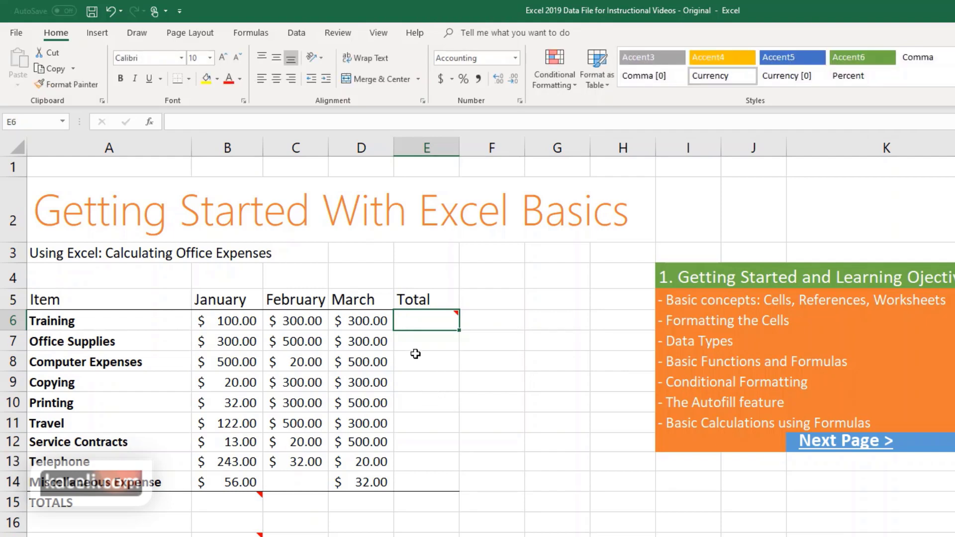
# Browse the function library's Financial, Logical, Lookup & Reference, Math & Trig and additional function categories from cell F8.
pyautogui.click(463, 369)
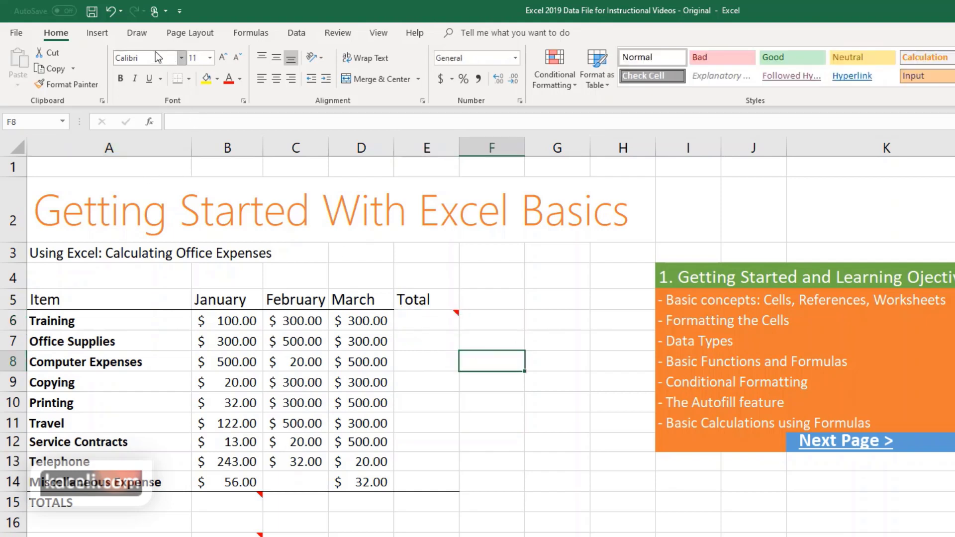
pyautogui.click(244, 35)
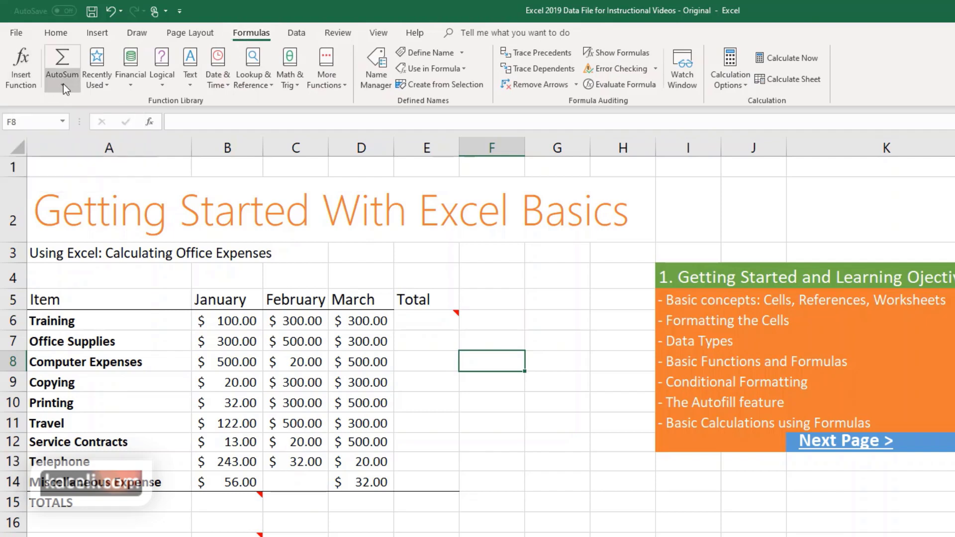
pyautogui.click(135, 87)
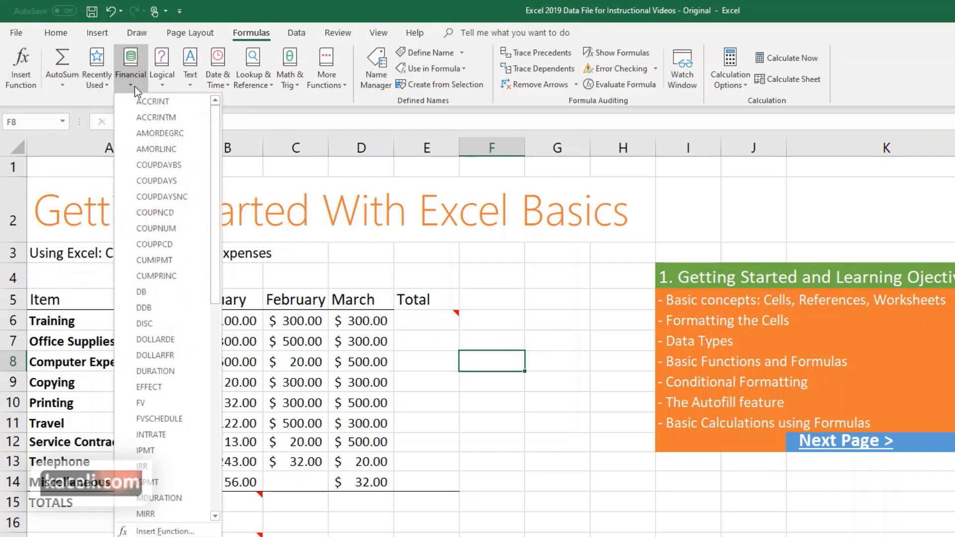
pyautogui.scroll(-15, 214, 264)
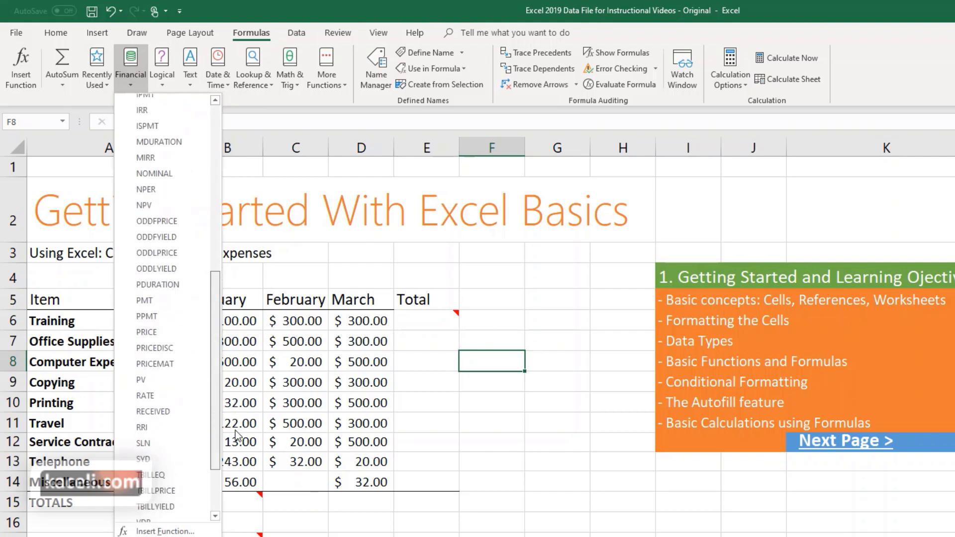
pyautogui.click(164, 80)
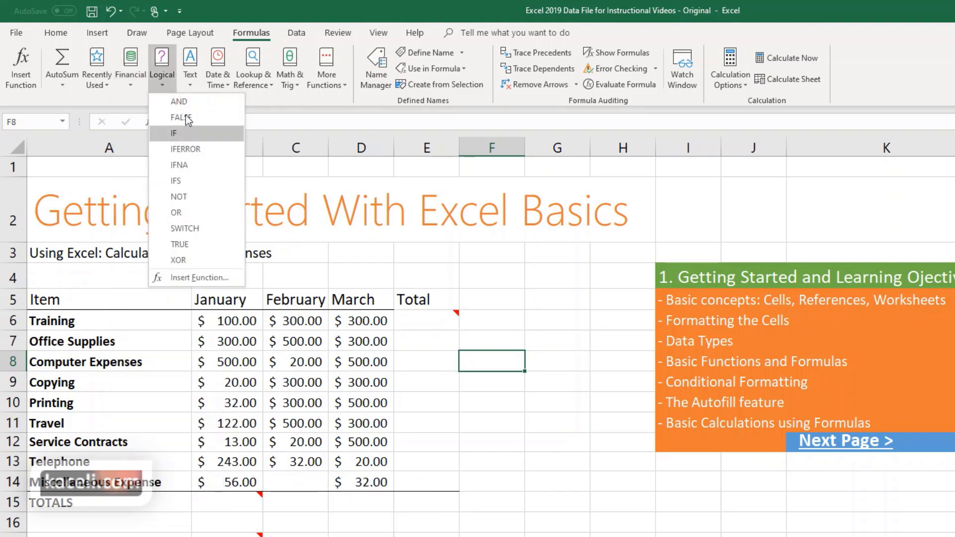
pyautogui.click(252, 79)
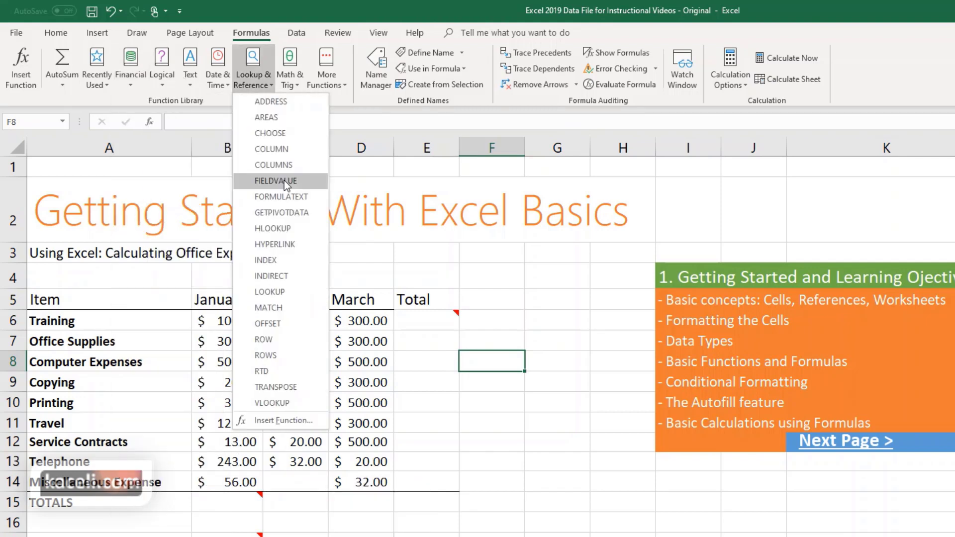
pyautogui.click(294, 86)
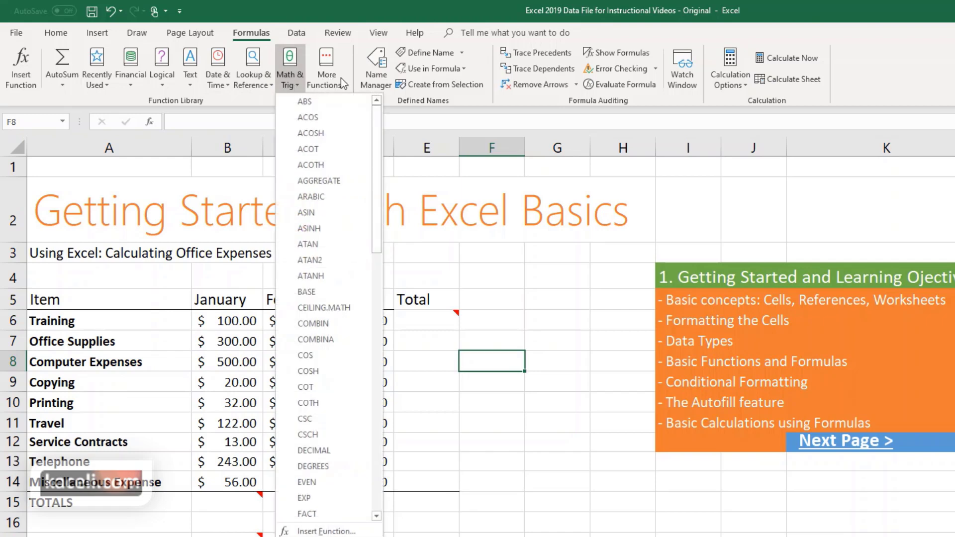
pyautogui.click(326, 74)
# Examine the Insert Function dialog with the All category listed and its function search, then close it without inserting anything.
pyautogui.click(23, 74)
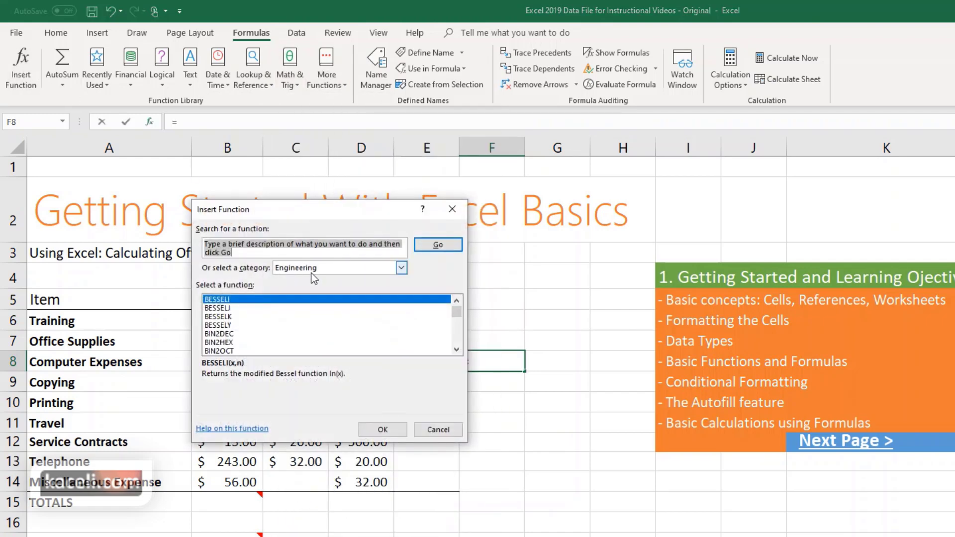
pyautogui.click(349, 268)
pyautogui.click(294, 288)
pyautogui.moveTo(458, 312)
pyautogui.mouseDown()
pyautogui.moveTo(458, 351)
pyautogui.moveTo(455, 309)
pyautogui.mouseUp()
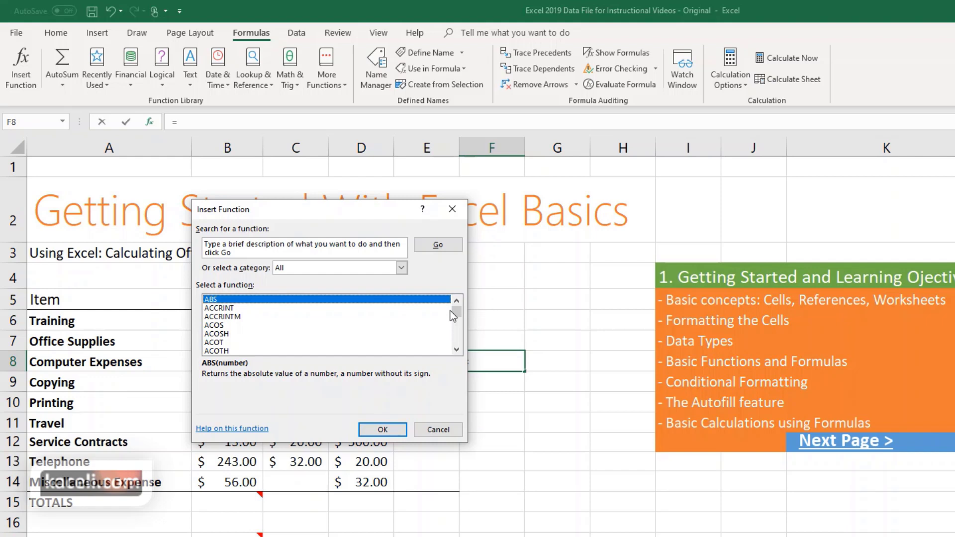
pyautogui.click(249, 247)
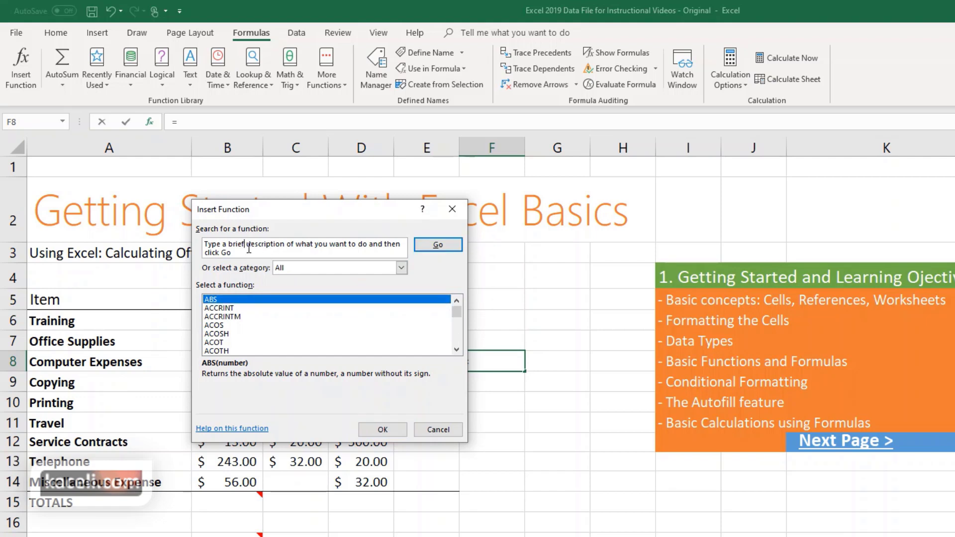
pyautogui.click(445, 429)
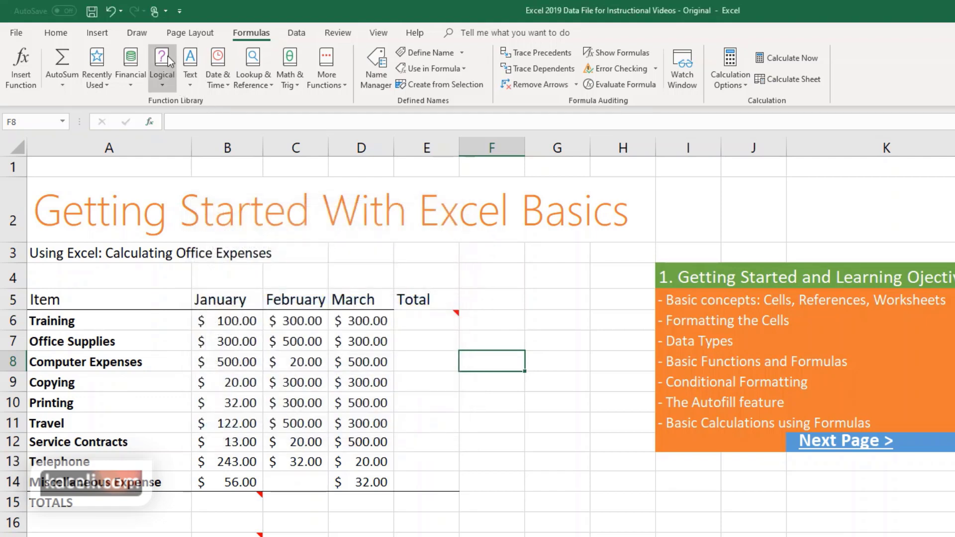
# Search the Insert Function dialog for "sum", then close it without inserting a function.
pyautogui.click(25, 84)
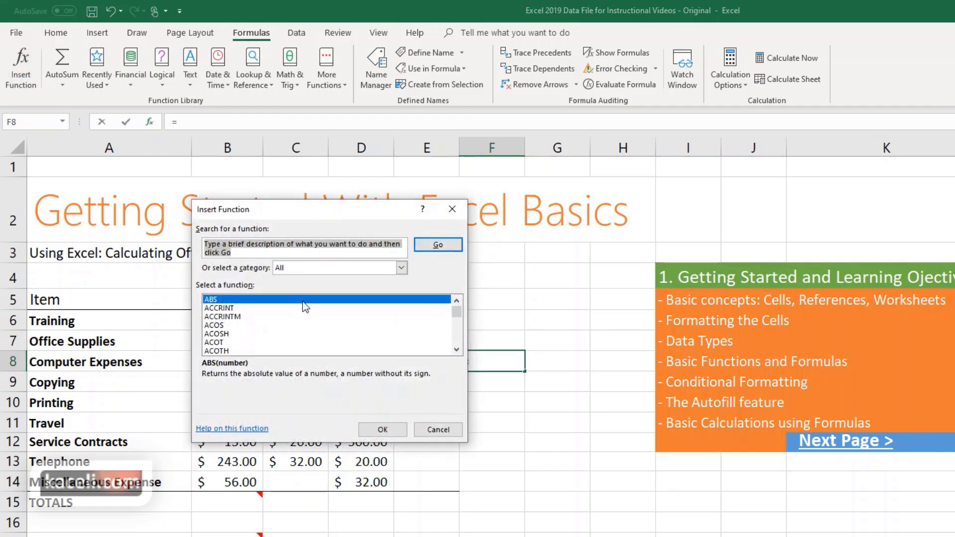
pyautogui.write('sum')
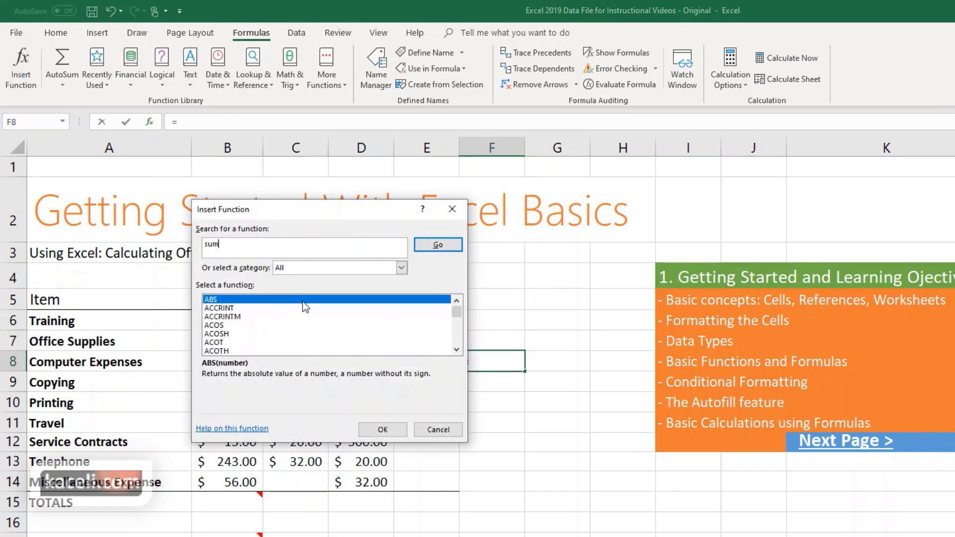
pyautogui.press('Return')
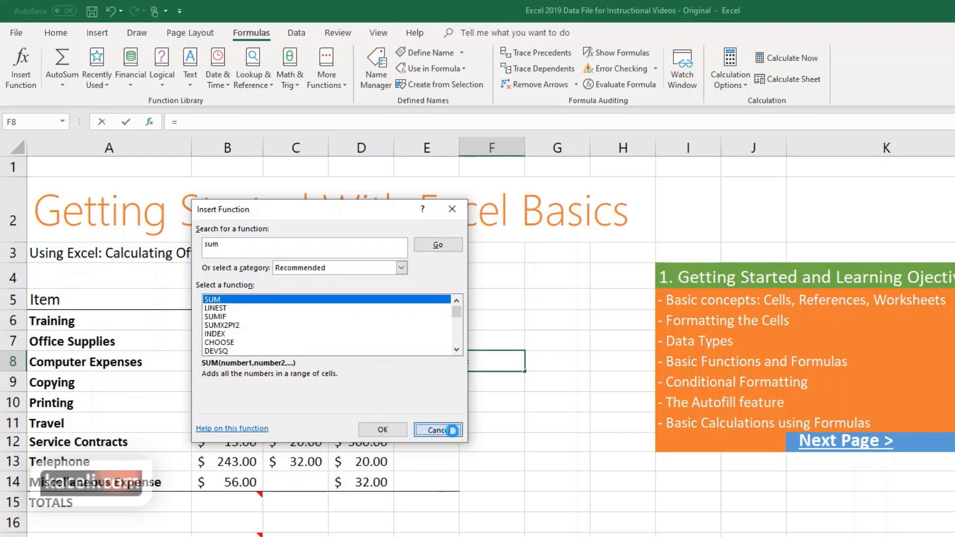
pyautogui.click(438, 429)
# Total the Training row in cell E6 with the formula =SUM(B6:D6), entering the cell references manually.
pyautogui.click(422, 323)
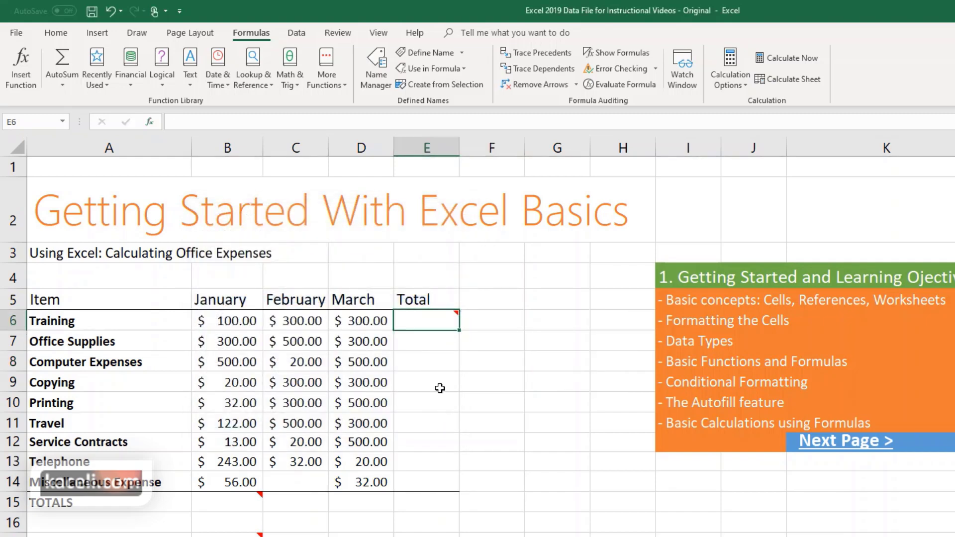
pyautogui.write('=')
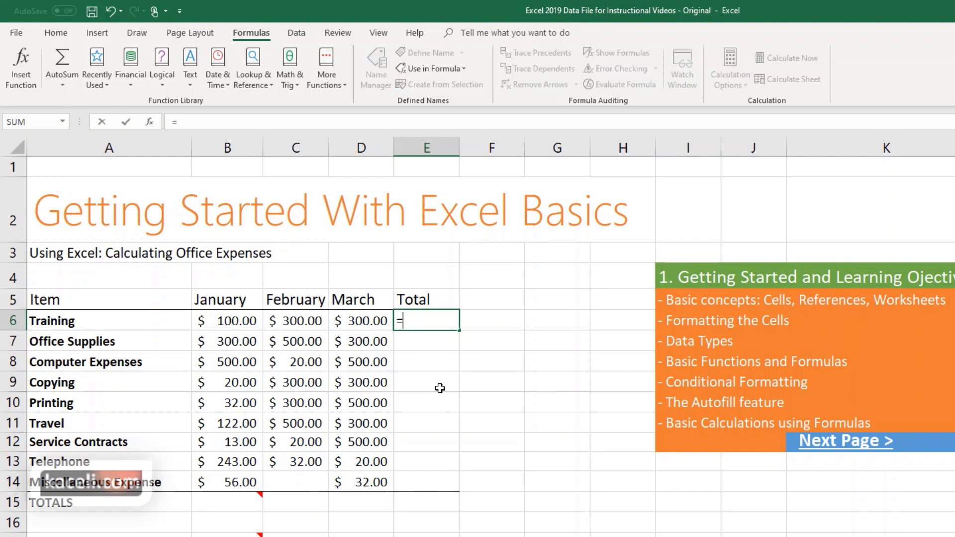
pyautogui.write('sum')
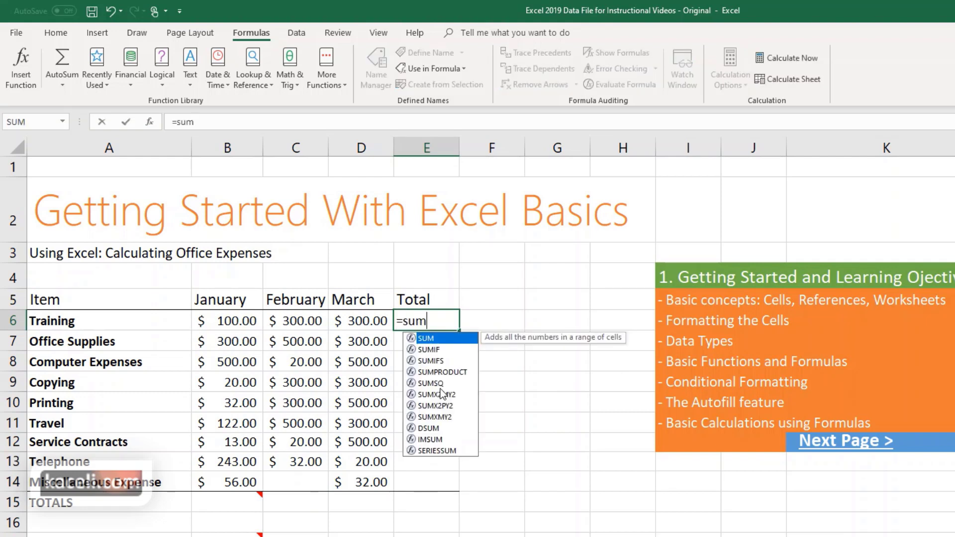
pyautogui.write('(')
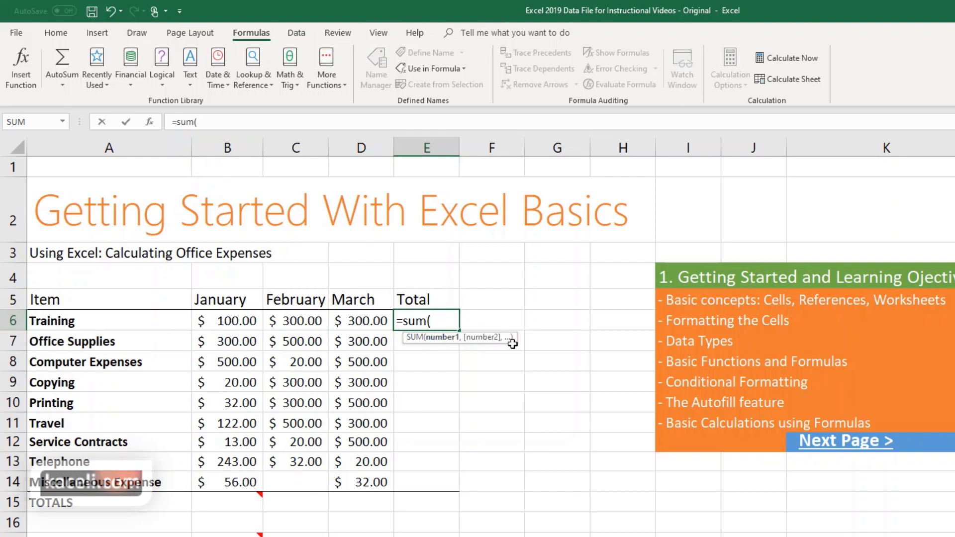
pyautogui.write('b6')
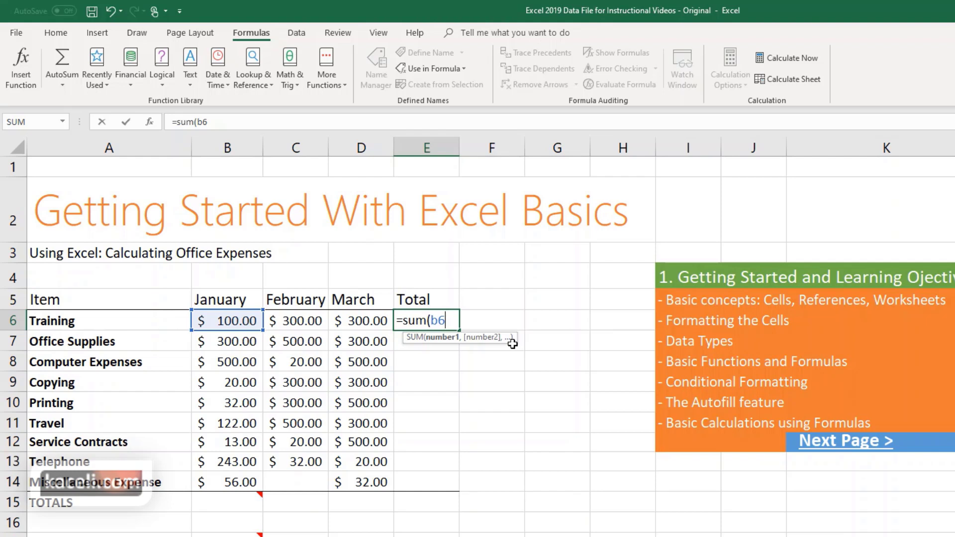
pyautogui.write(':')
pyautogui.write('d6)')
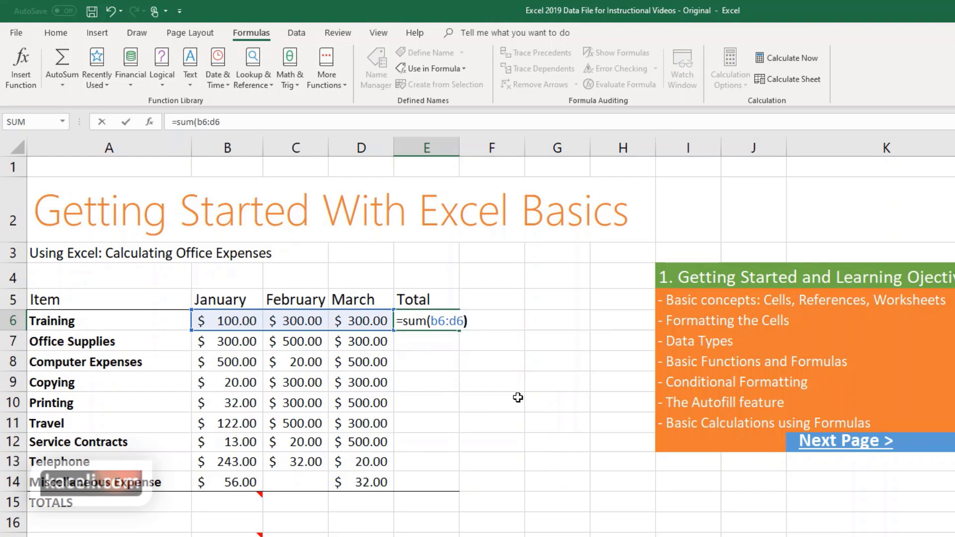
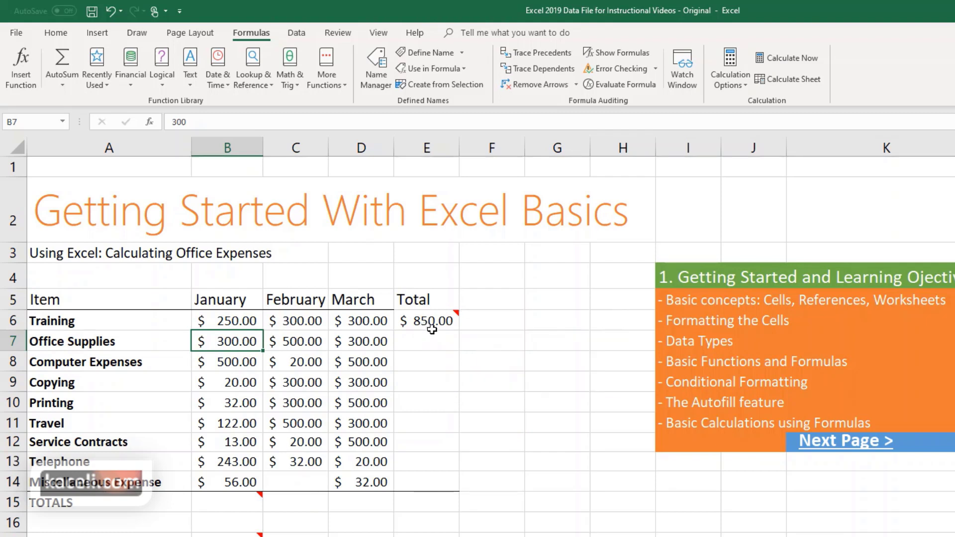
# Total the Office Supplies row in cell E7 with =SUM(B7:D7), picking the range on the sheet, and check the formula.
pyautogui.click(424, 347)
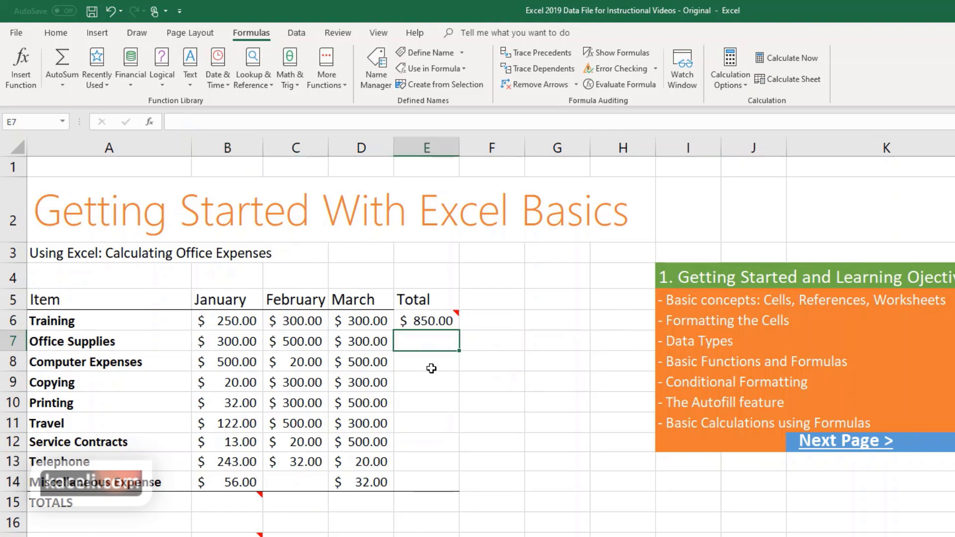
pyautogui.write('=')
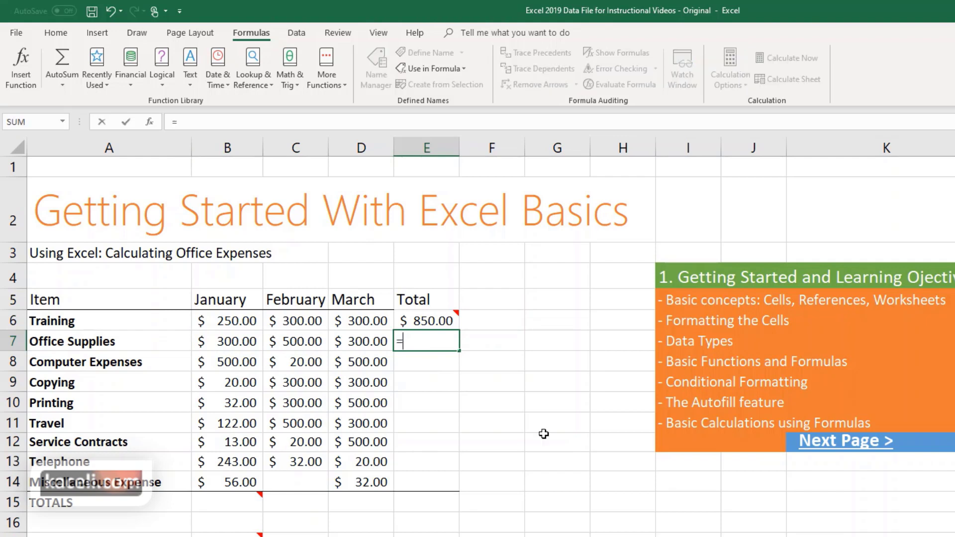
pyautogui.write('SUM(')
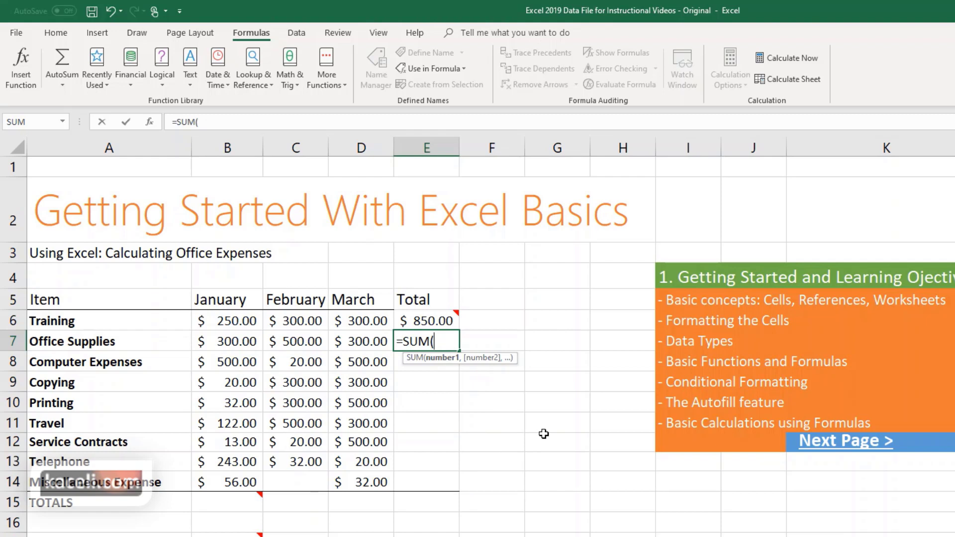
pyautogui.click(241, 343)
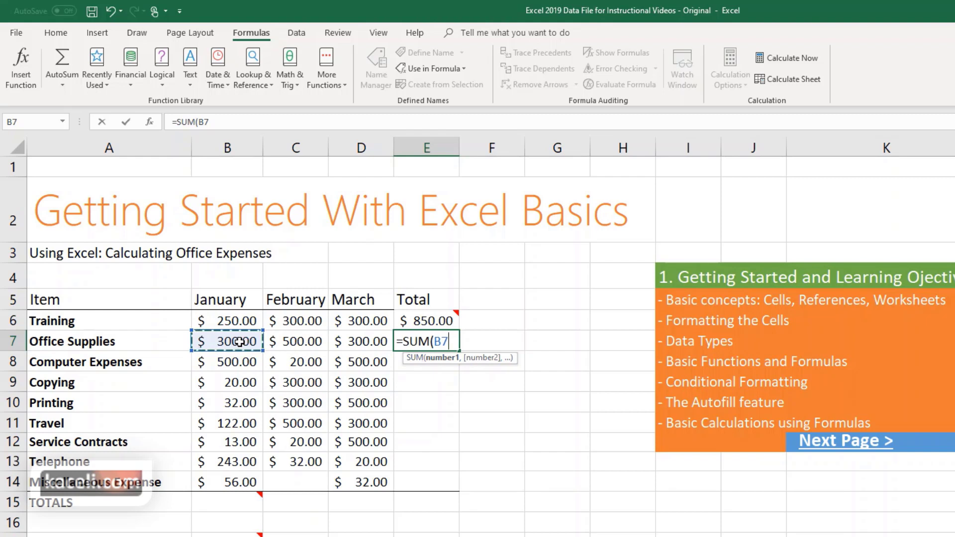
pyautogui.moveTo(244, 343); pyautogui.dragTo(349, 348)
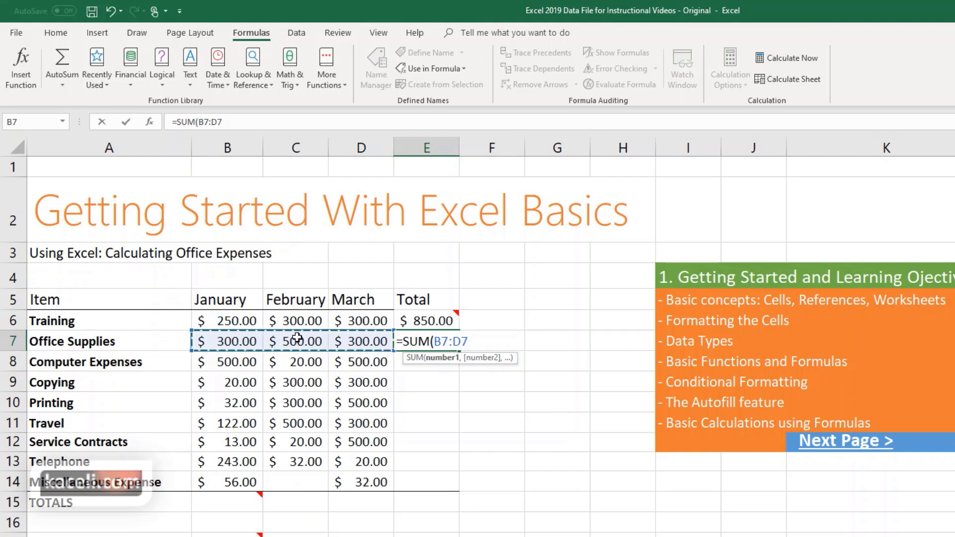
pyautogui.press('Return')
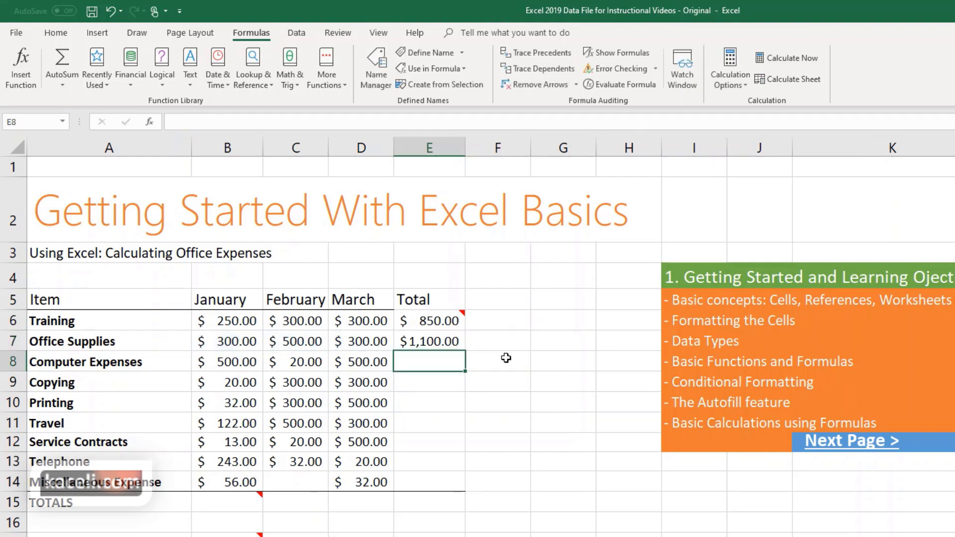
pyautogui.click(448, 345)
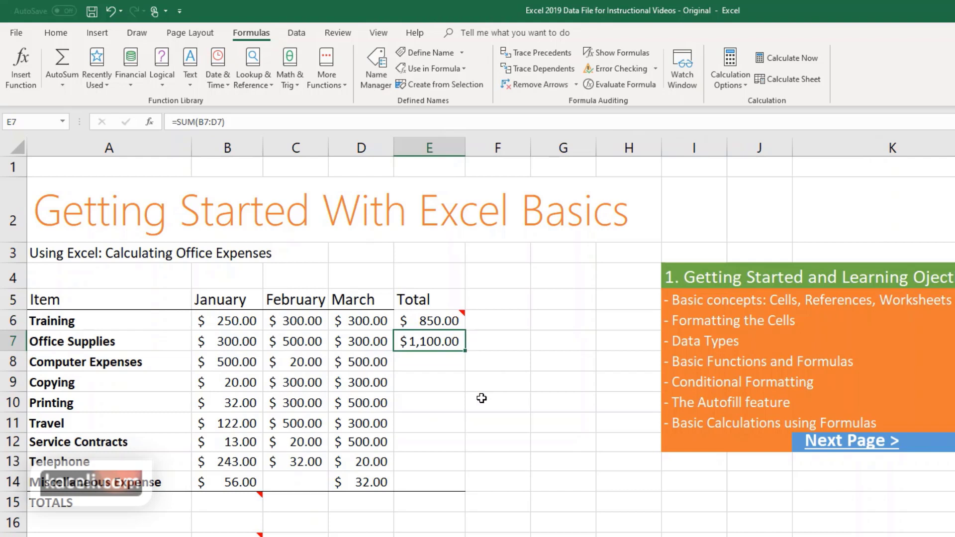
pyautogui.press('Return')
# Clear the contents of the Total column cells E6:E8.
pyautogui.click(63, 34)
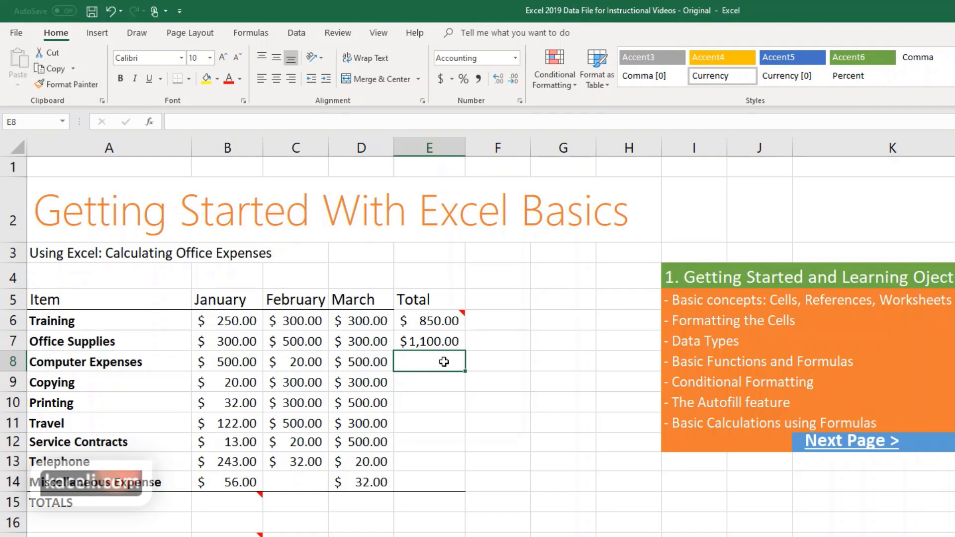
pyautogui.moveTo(425, 323); pyautogui.dragTo(429, 357)
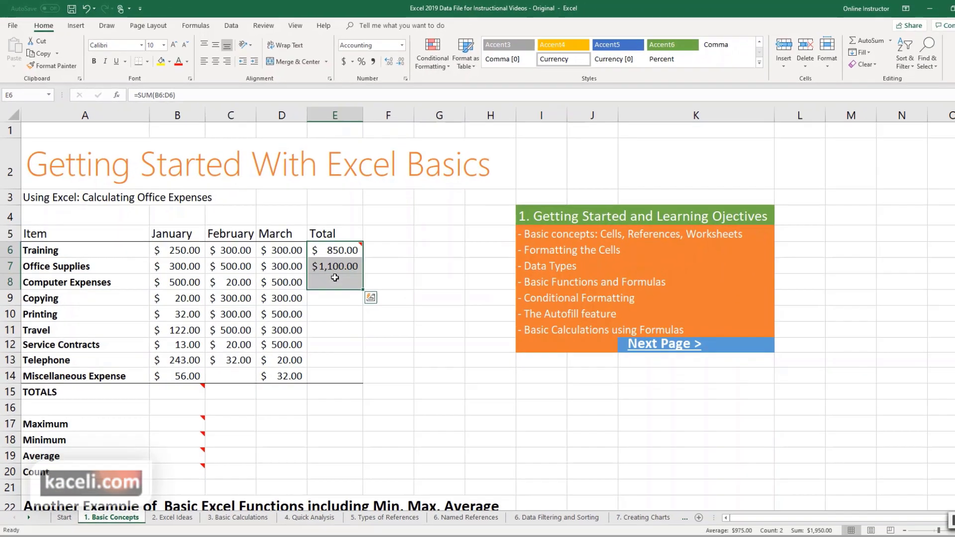
pyautogui.press('Delete')
pyautogui.click(339, 313)
# Use AutoSum in cell E6 to total the Training row over B6:D6.
pyautogui.click(333, 253)
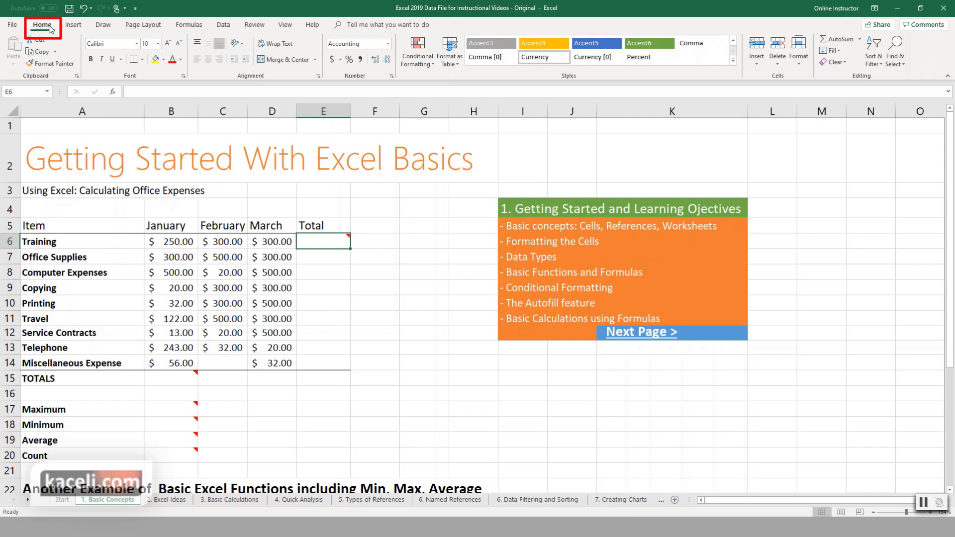
pyautogui.click(837, 39)
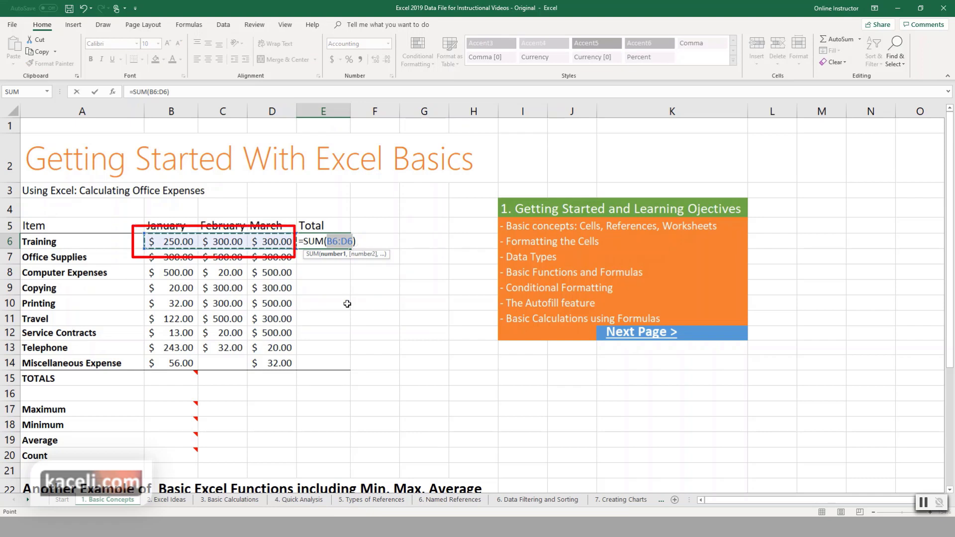
pyautogui.press('Return')
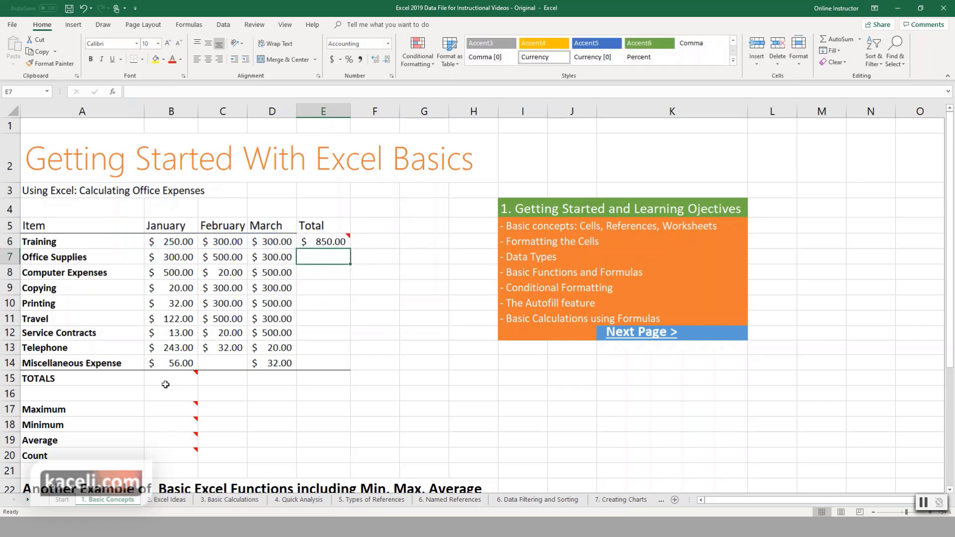
pyautogui.click(170, 381)
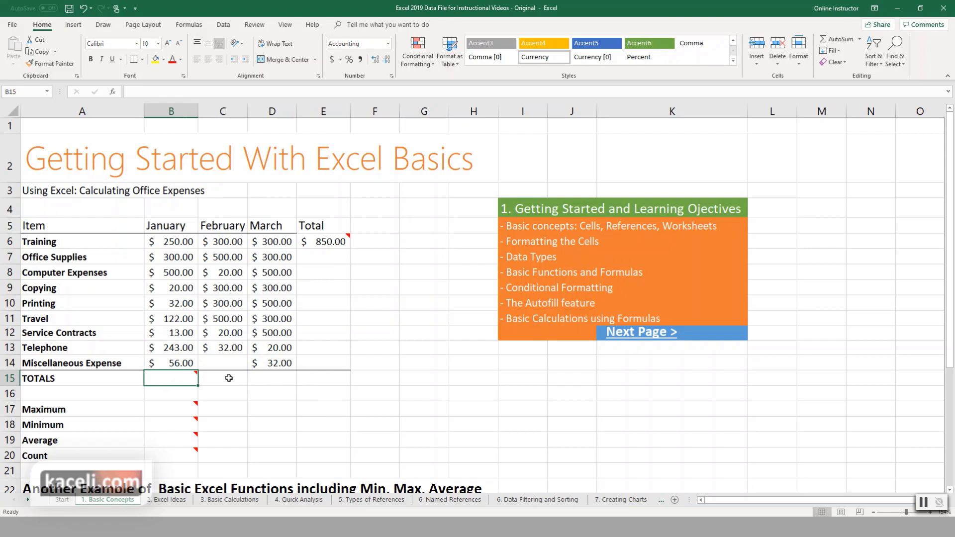
pyautogui.click(229, 378)
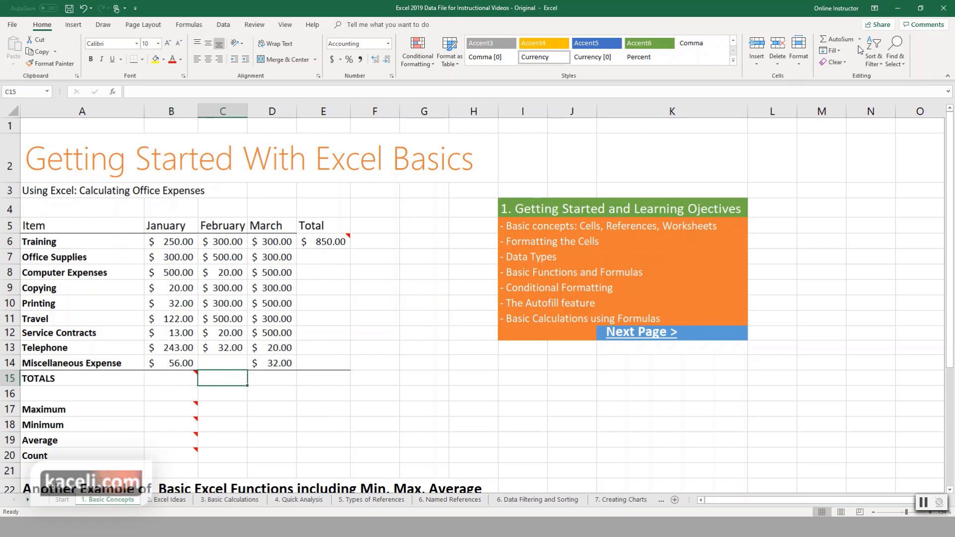
pyautogui.click(836, 39)
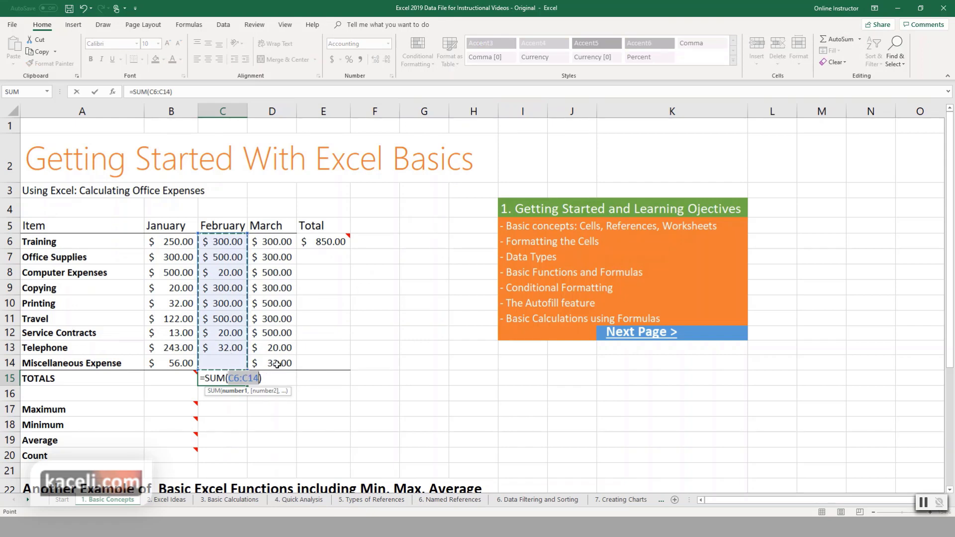
pyautogui.click(314, 254)
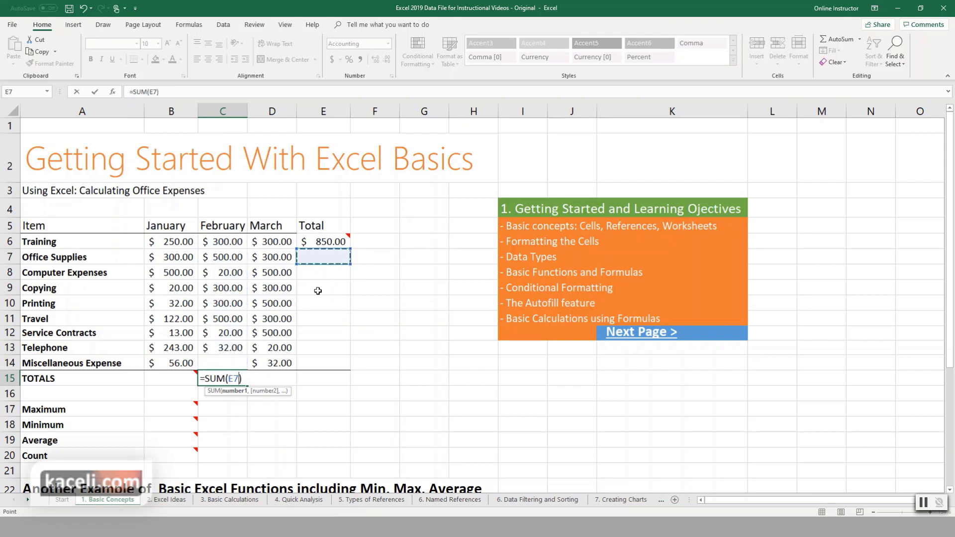
pyautogui.press('Escape')
pyautogui.click(329, 262)
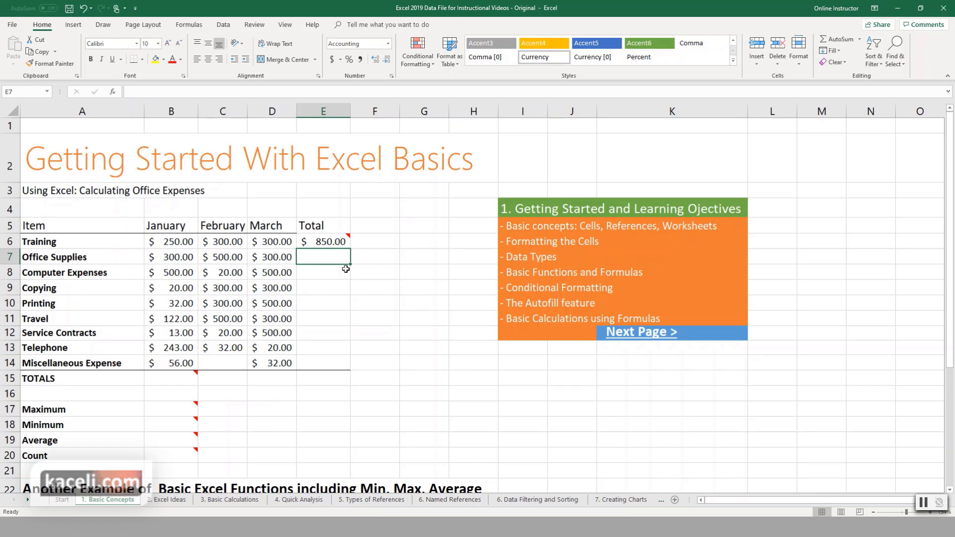
# Total the January column in cell B15 with a SUM formula over B6:B14.
pyautogui.click(187, 374)
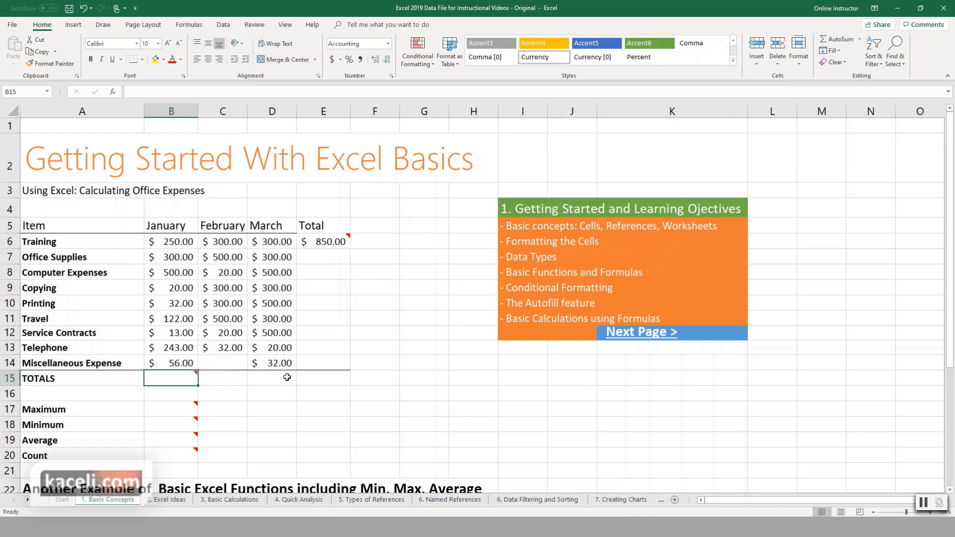
pyautogui.write('=SUM(')
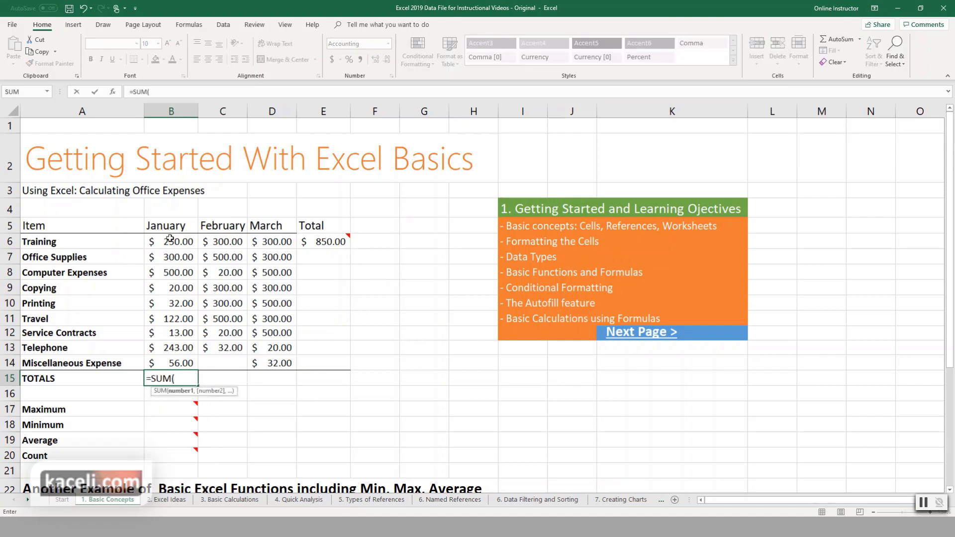
pyautogui.moveTo(171, 241); pyautogui.dragTo(172, 364)
pyautogui.press('Return')
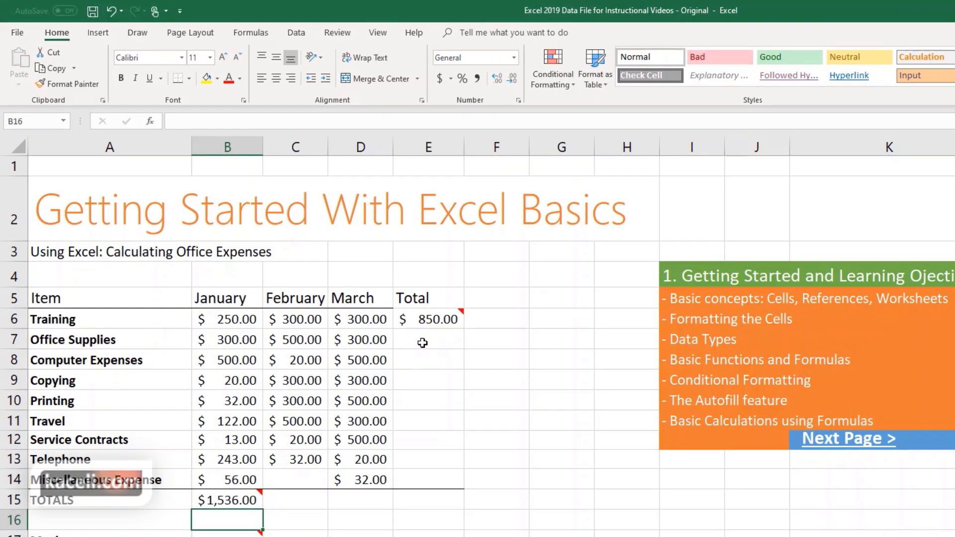
# Review the Training total formula in E6 and the Total column cells below it.
pyautogui.click(322, 262)
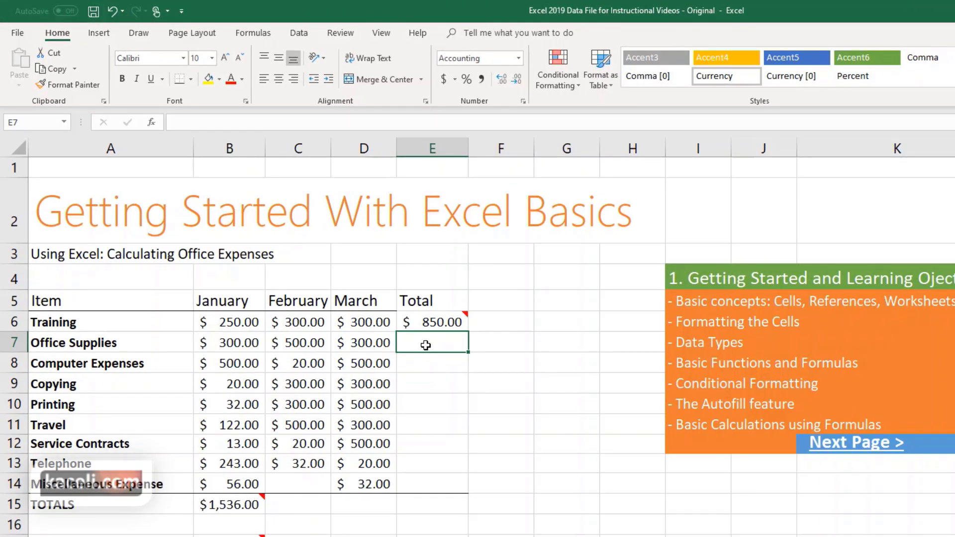
pyautogui.click(443, 323)
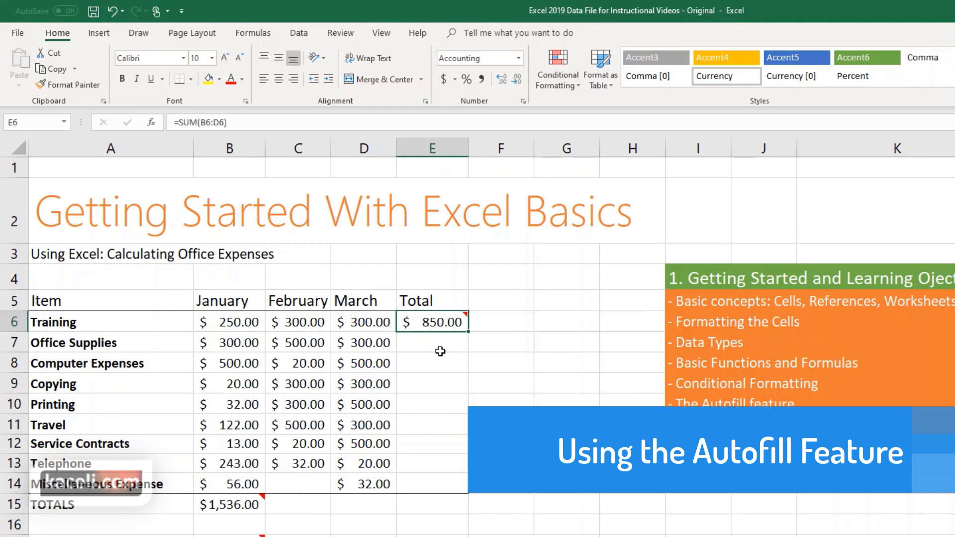
pyautogui.click(439, 368)
pyautogui.click(447, 463)
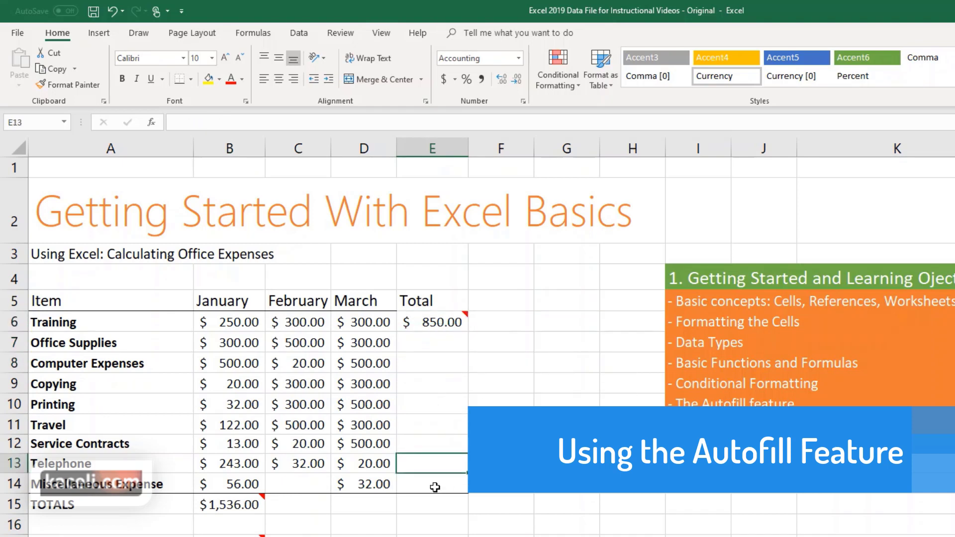
pyautogui.click(436, 359)
pyautogui.click(439, 350)
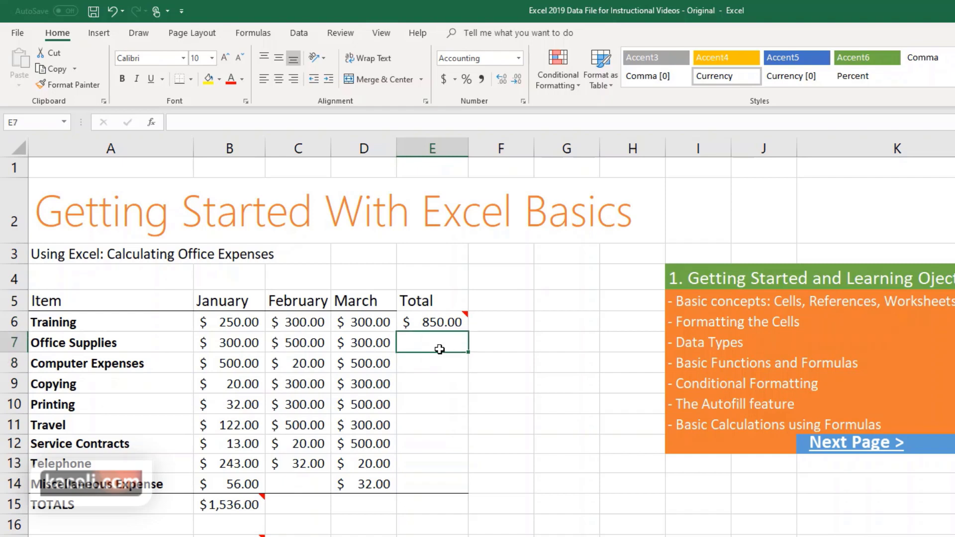
pyautogui.press('Up')
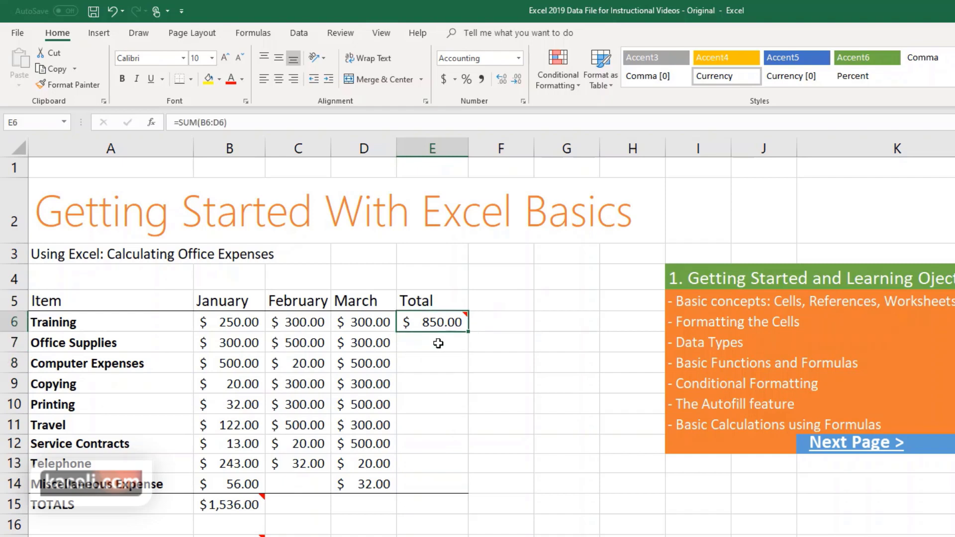
# Autofill the Training total formula from E6 down the Total column through the Miscellaneous Expense row, E14.
pyautogui.click(407, 341)
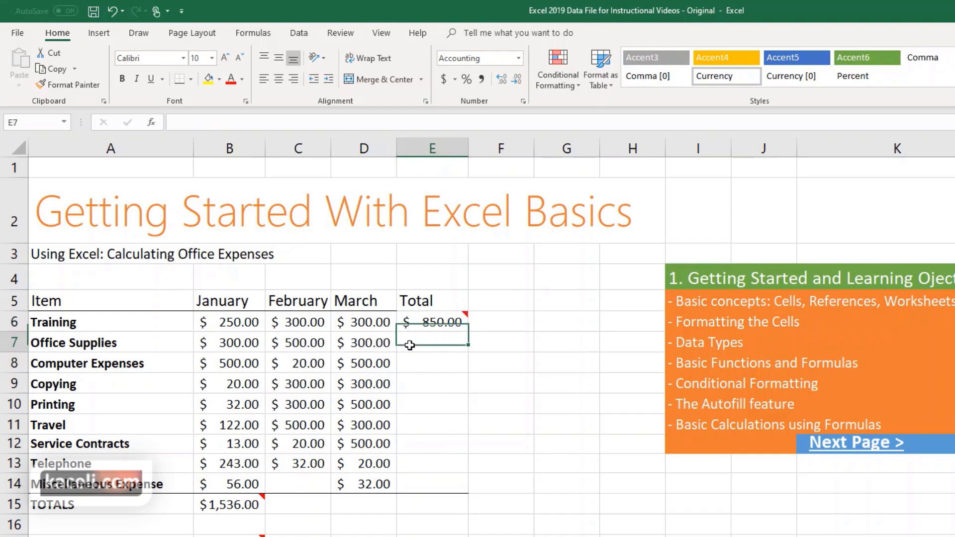
pyautogui.click(416, 364)
pyautogui.click(420, 389)
pyautogui.click(416, 409)
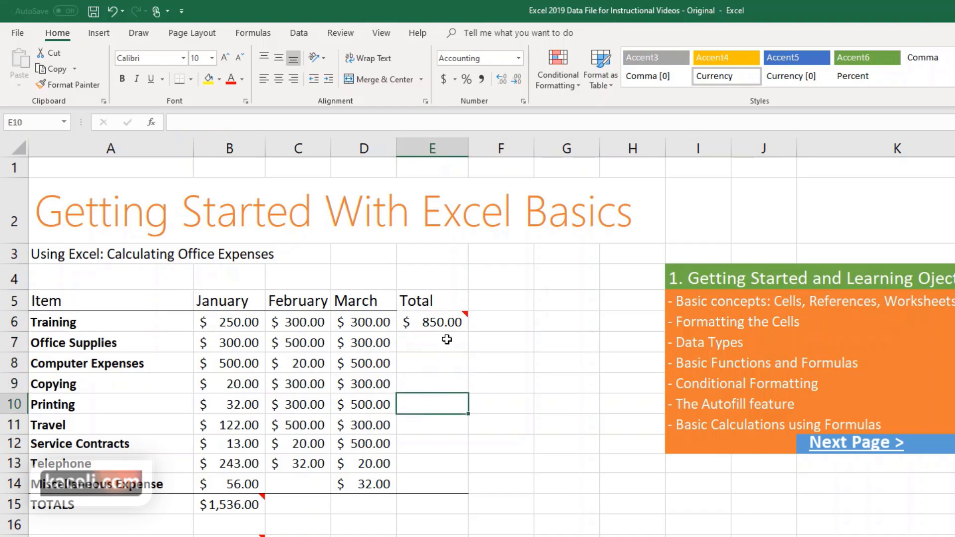
pyautogui.click(449, 327)
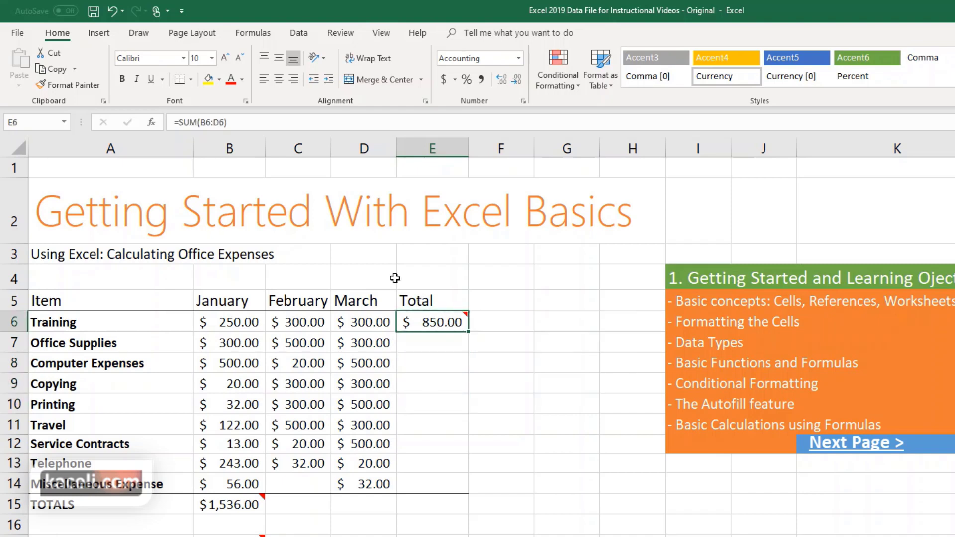
pyautogui.moveTo(230, 124); pyautogui.dragTo(168, 119)
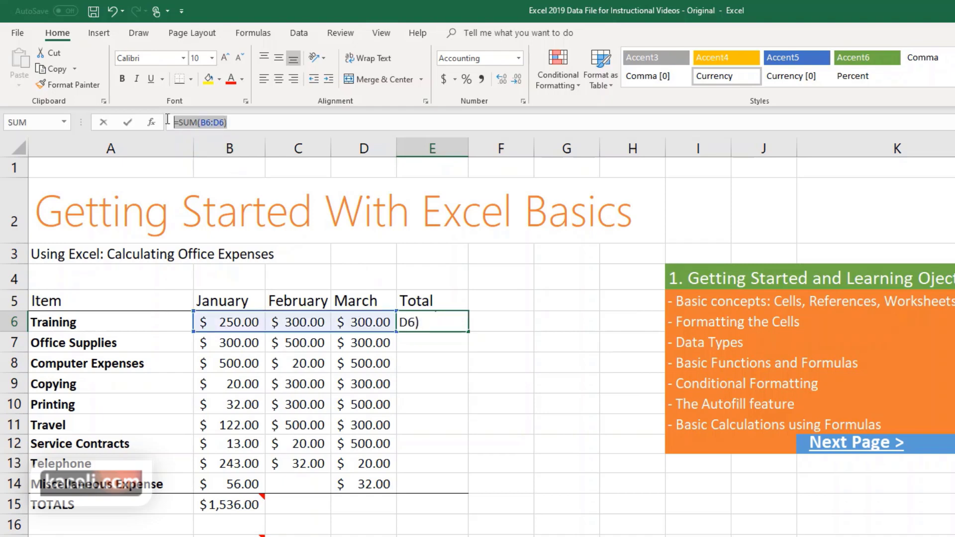
pyautogui.click(236, 123)
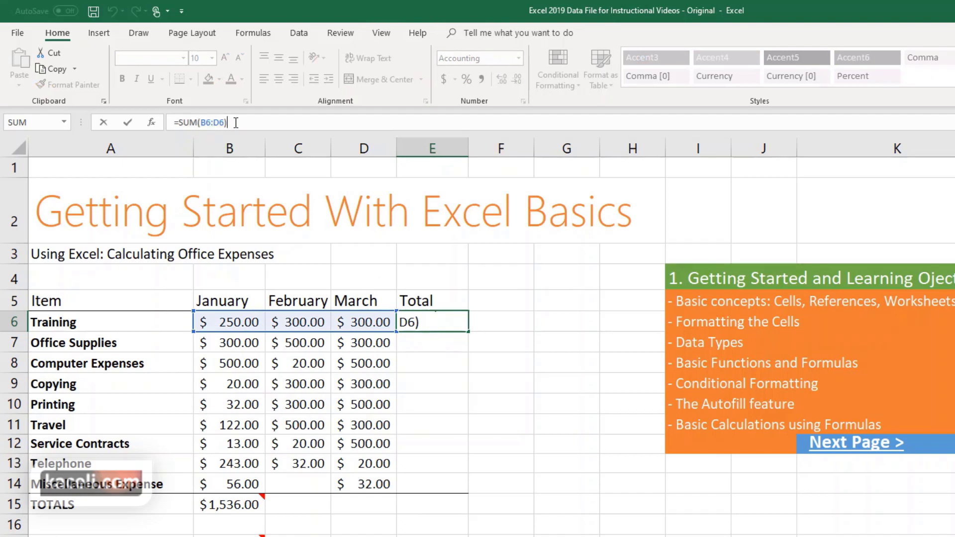
pyautogui.moveTo(233, 122); pyautogui.dragTo(171, 122)
pyautogui.press('Escape')
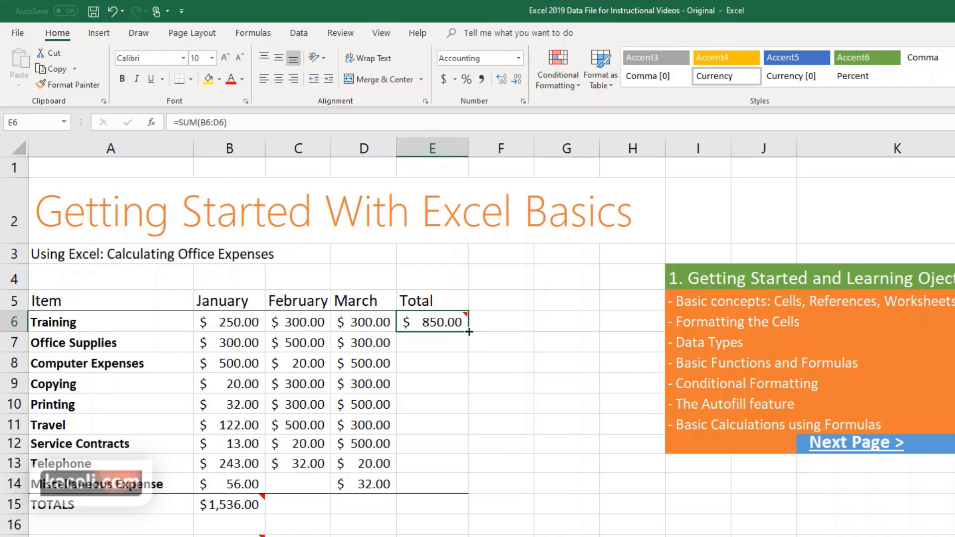
pyautogui.moveTo(469, 331); pyautogui.dragTo(469, 494)
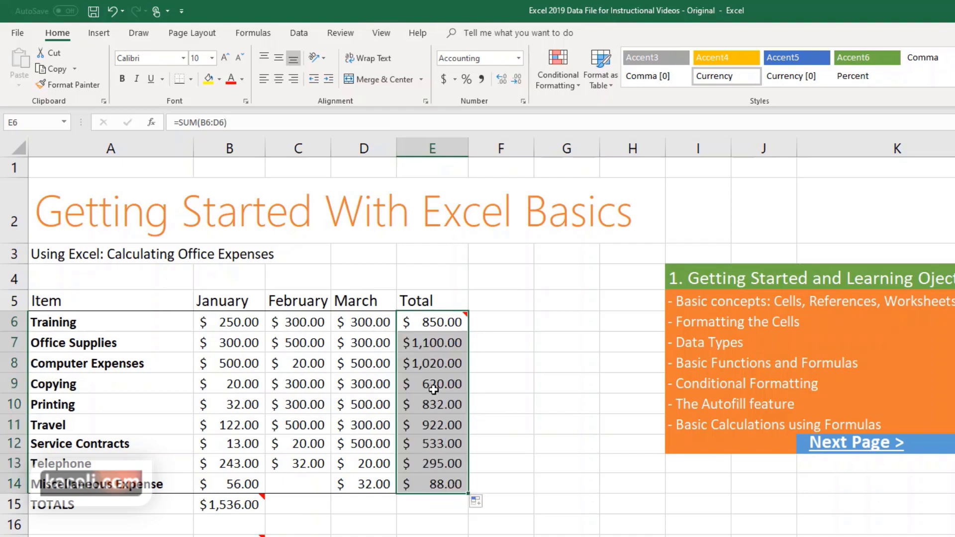
# Spot-check the filled SUM formulas in the Total column, including cells E8, E11 and E12.
pyautogui.click(440, 404)
pyautogui.click(447, 430)
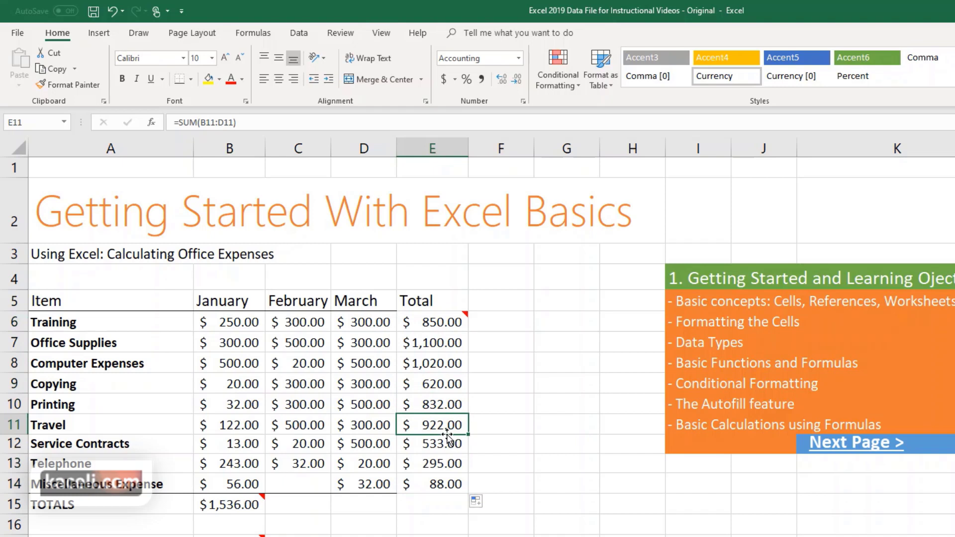
pyautogui.click(460, 447)
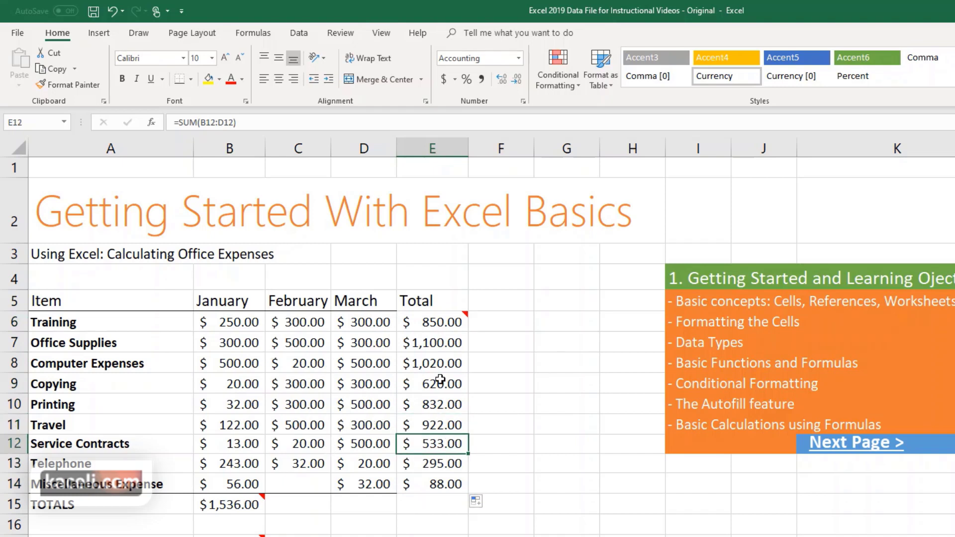
pyautogui.click(431, 365)
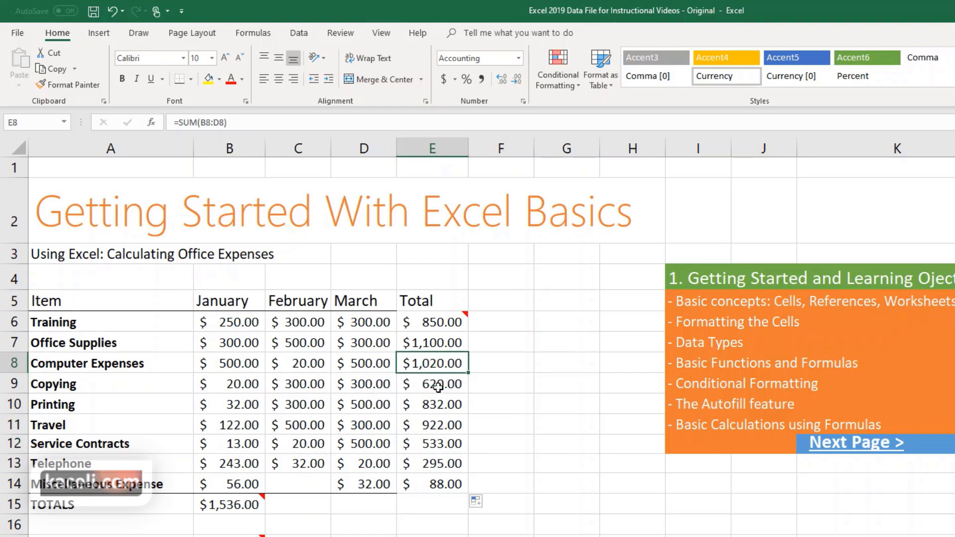
pyautogui.click(439, 418)
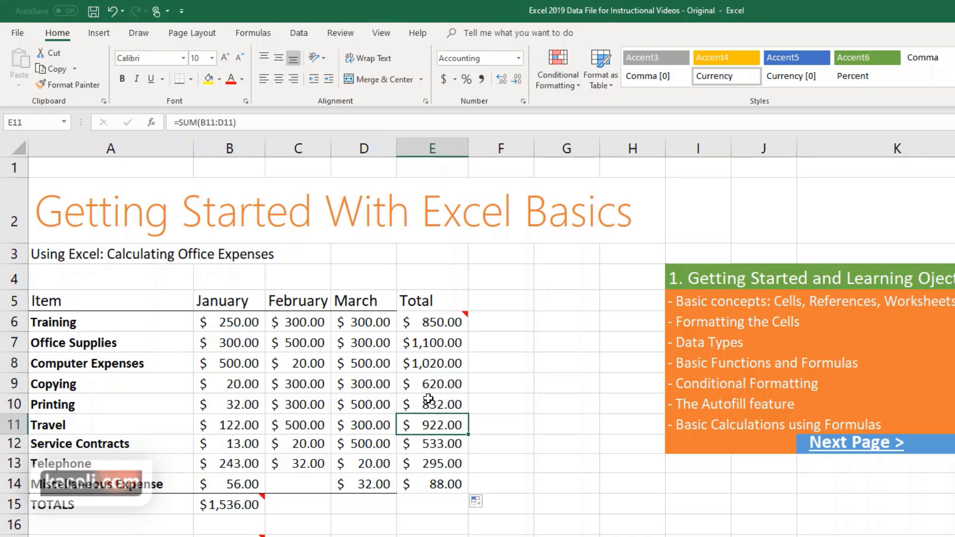
pyautogui.click(444, 446)
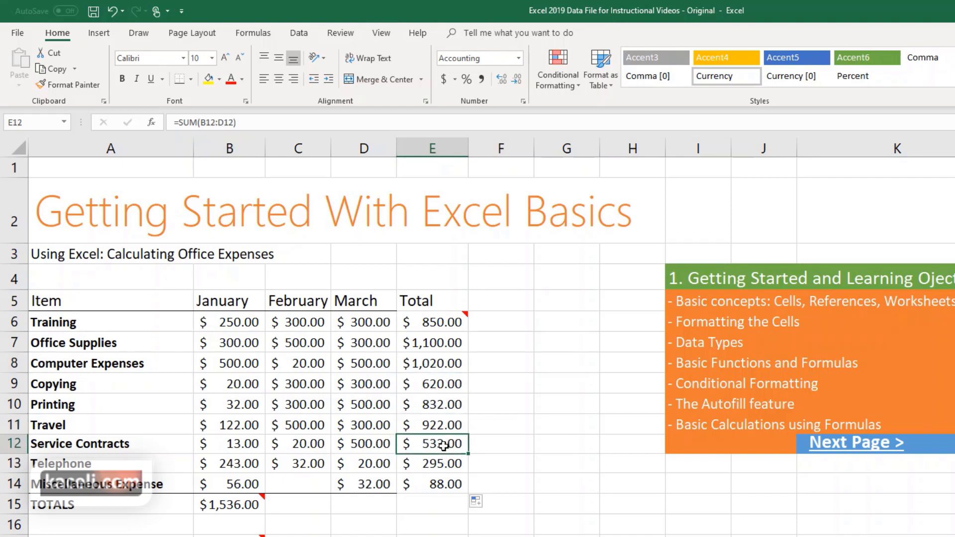
pyautogui.click(218, 122)
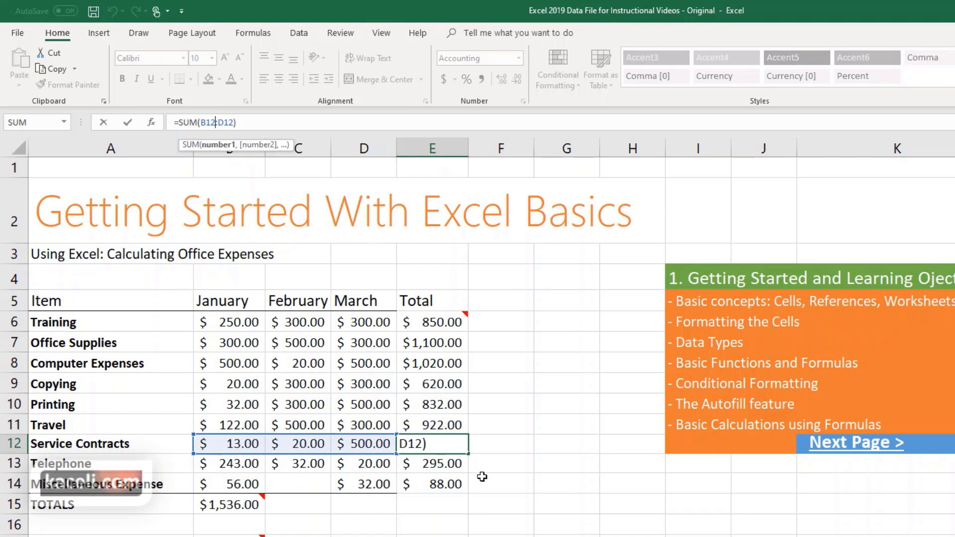
pyautogui.hotkey('ctrl', 'Return')
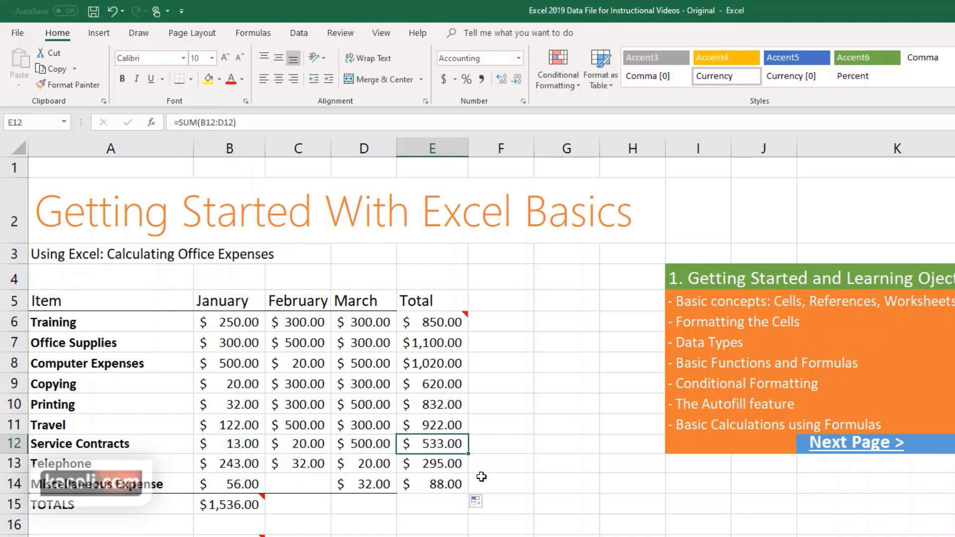
# Autofill the January total formula from B15 across the TOTALS row to E15.
pyautogui.click(432, 520)
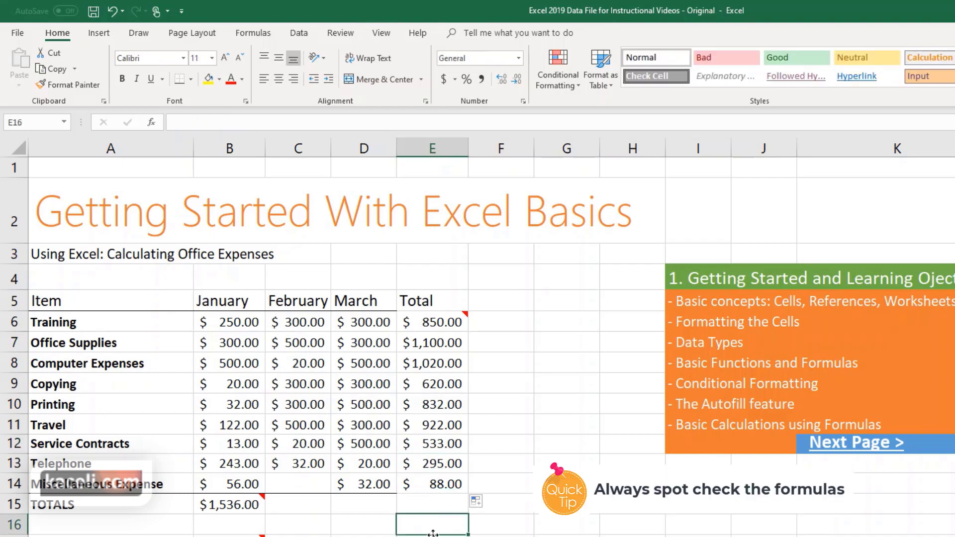
pyautogui.click(321, 506)
pyautogui.click(235, 509)
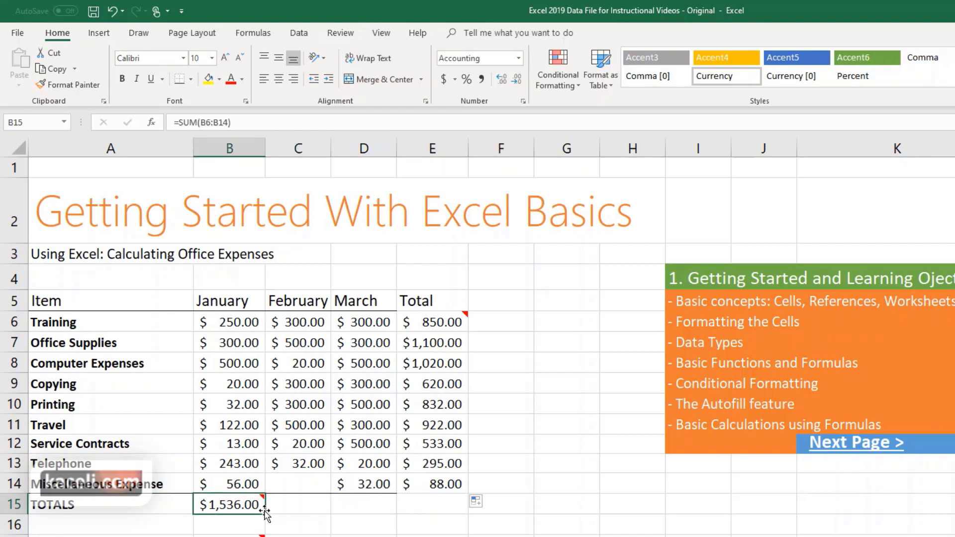
pyautogui.moveTo(195, 504)
pyautogui.moveTo(266, 514); pyautogui.dragTo(463, 516)
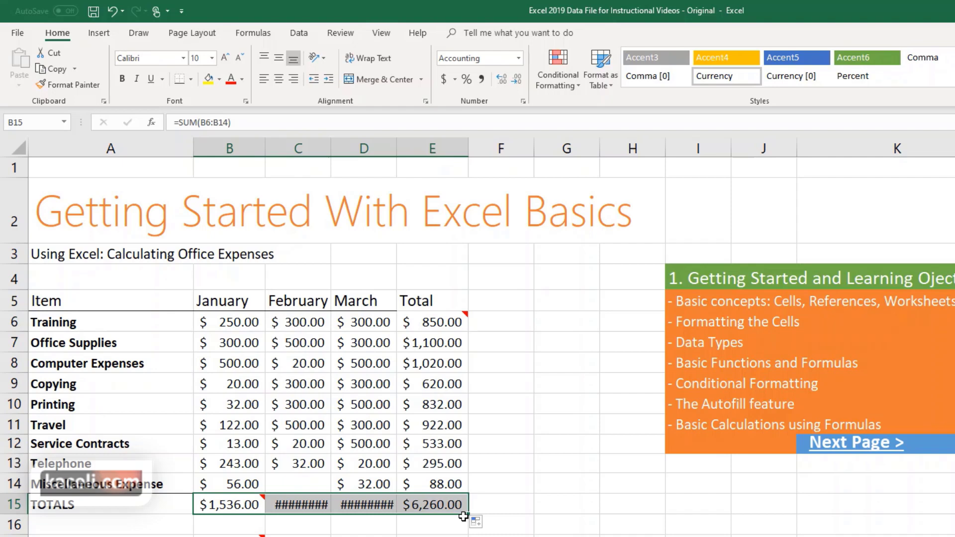
# AutoFit the widths of the February and March columns, C and D, to their contents.
pyautogui.click(492, 513)
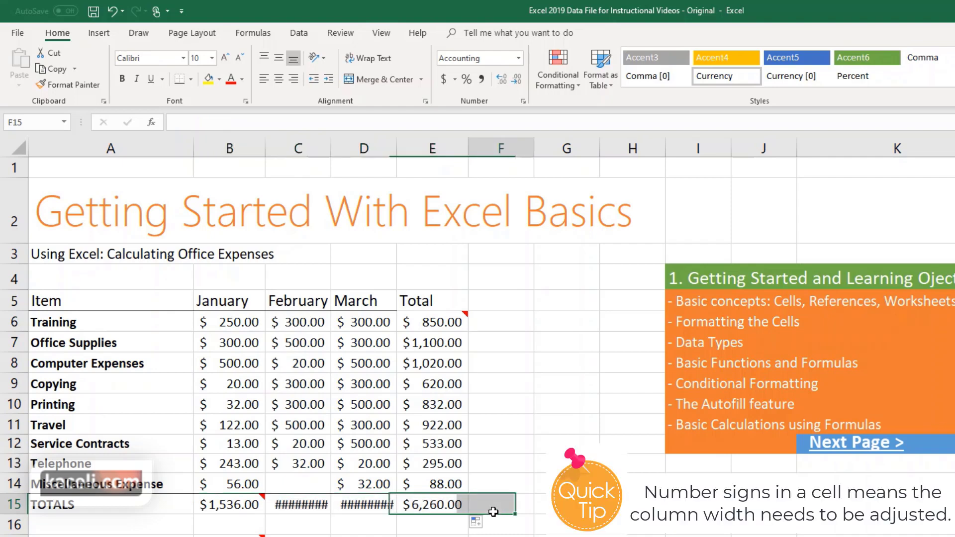
pyautogui.click(311, 512)
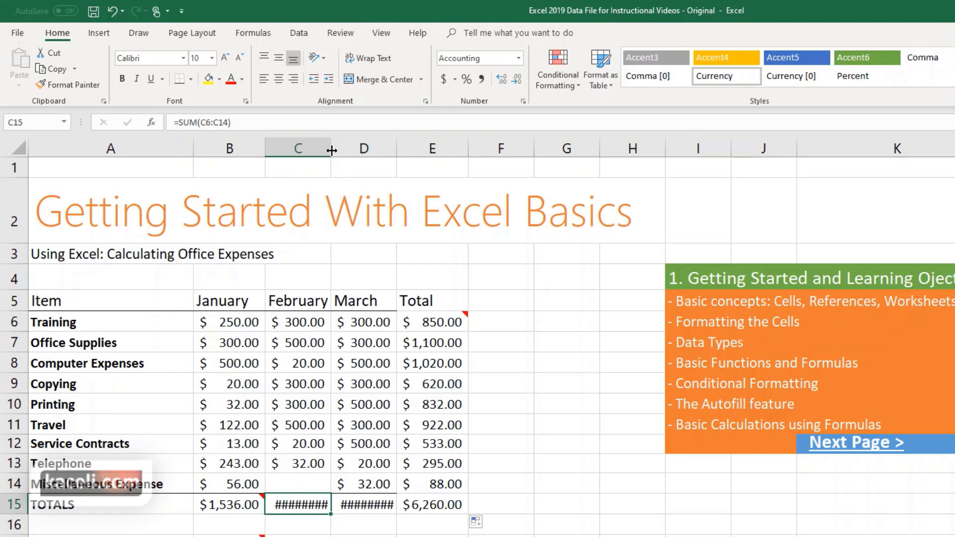
pyautogui.moveTo(332, 151)
pyautogui.mouseDown()
pyautogui.moveTo(343, 153)
pyautogui.moveTo(326, 151)
pyautogui.mouseUp()
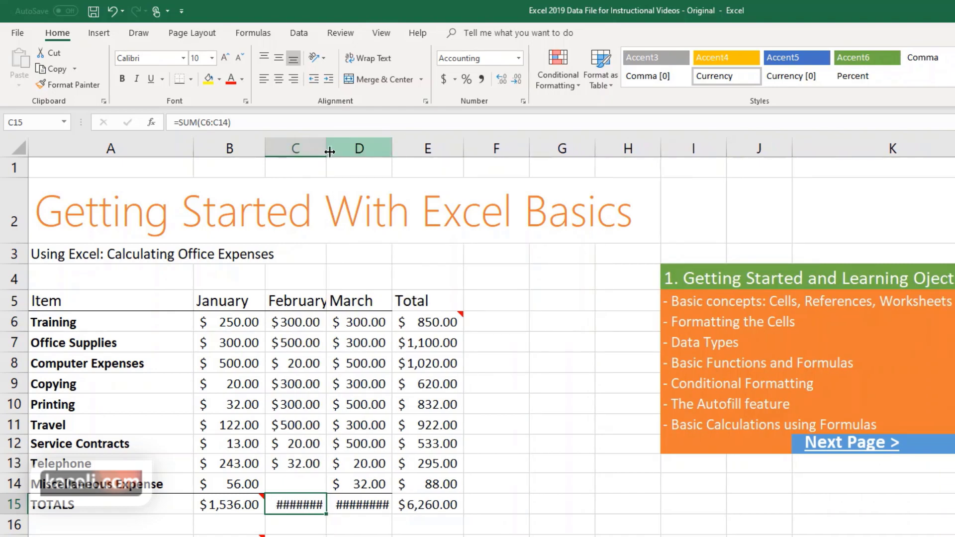
pyautogui.doubleClick(327, 150)
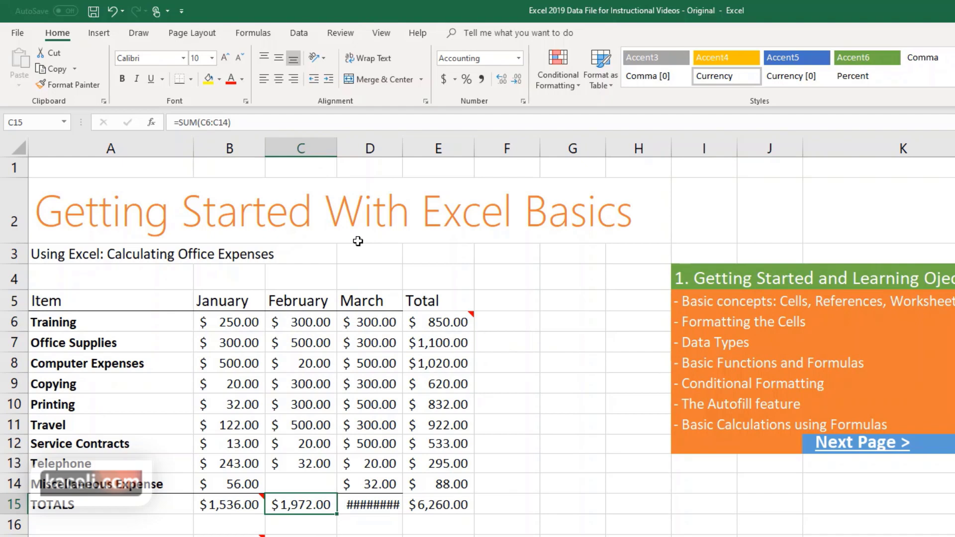
pyautogui.doubleClick(403, 148)
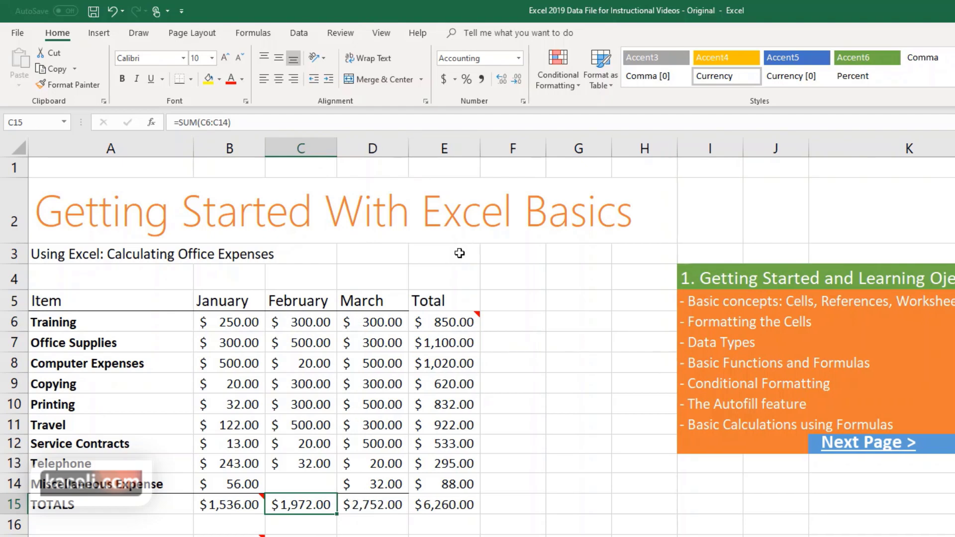
pyautogui.press('Right')
pyautogui.press('Right')
pyautogui.press('Down')
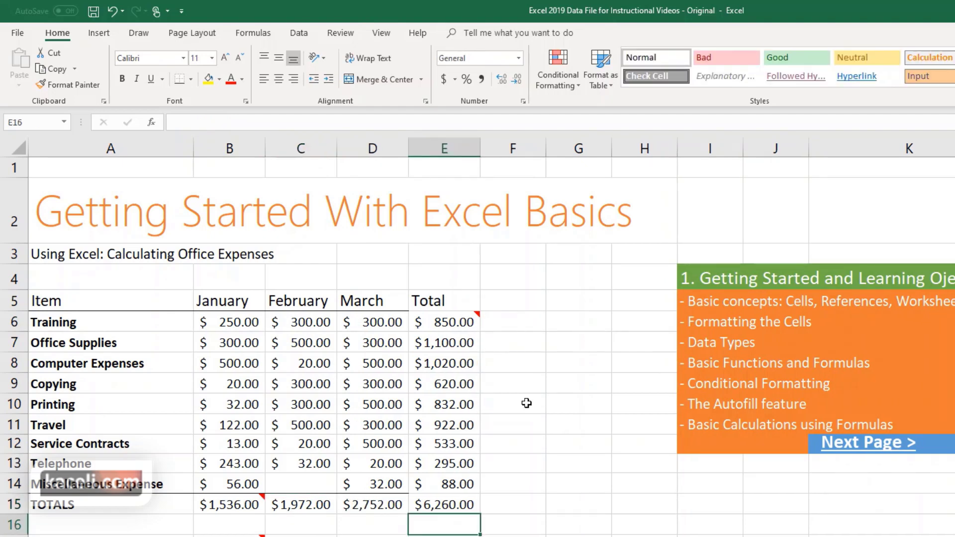
# Enter Monday in cell G6 and autofill the weekday series down to G13.
pyautogui.click(579, 320)
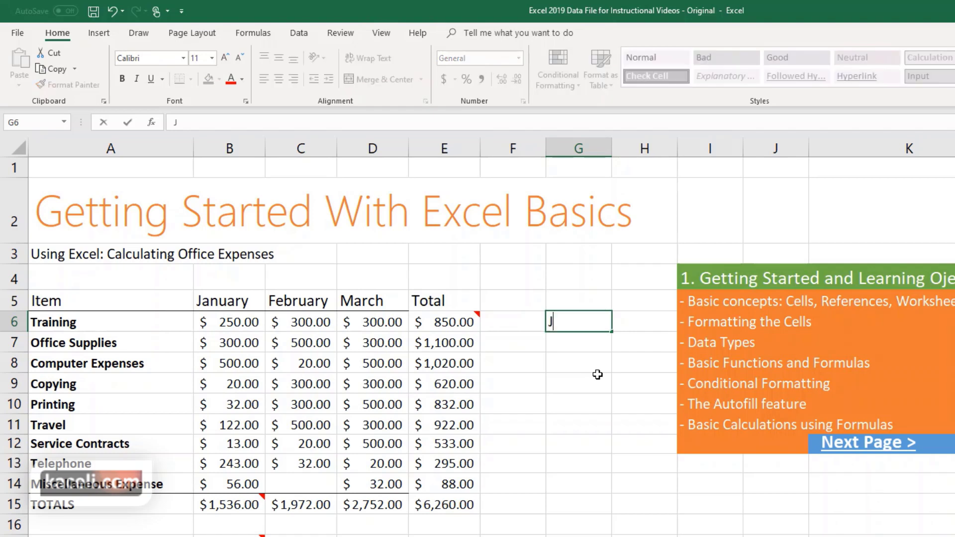
pyautogui.write('Monday')
pyautogui.press('Return')
pyautogui.click(598, 325)
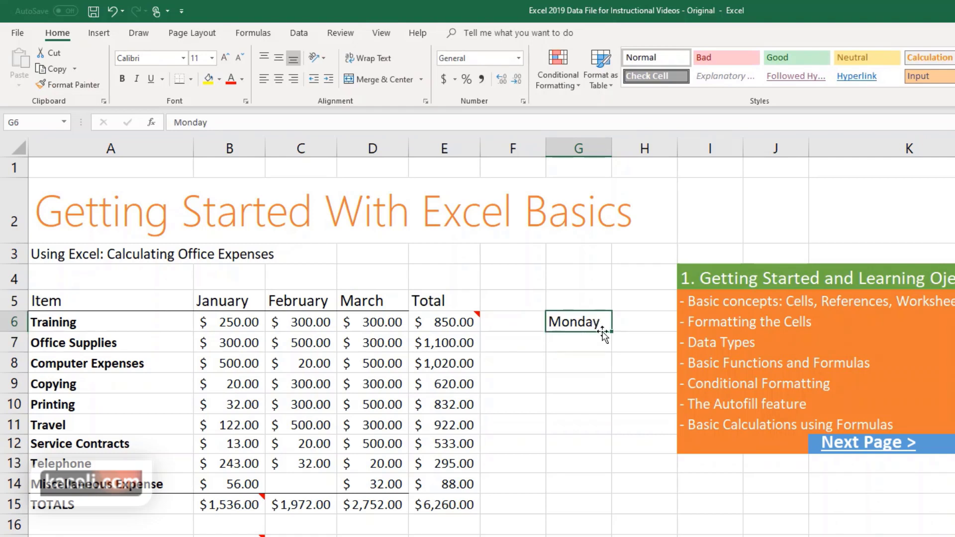
pyautogui.moveTo(611, 332); pyautogui.dragTo(614, 473)
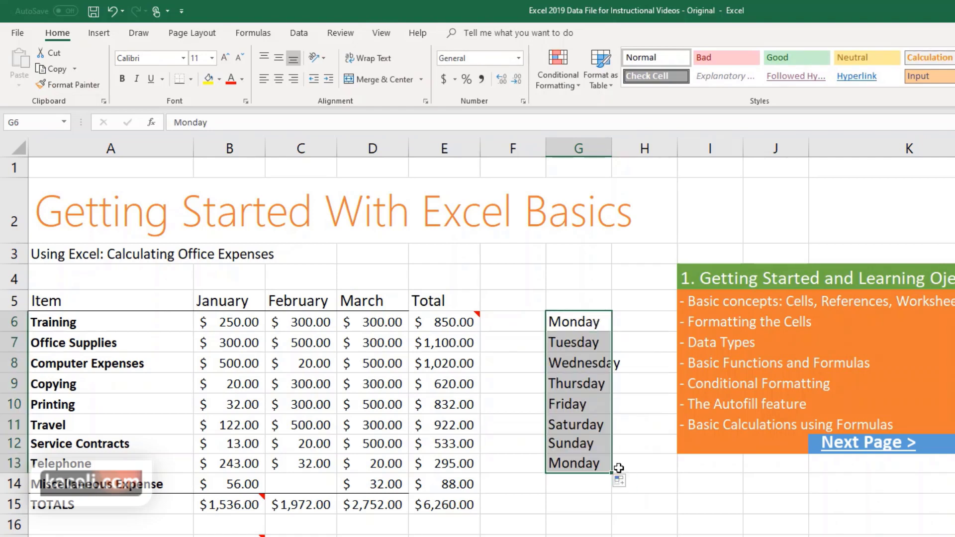
# Replace the entry in G6 with January and autofill the month series down to G13.
pyautogui.click(604, 322)
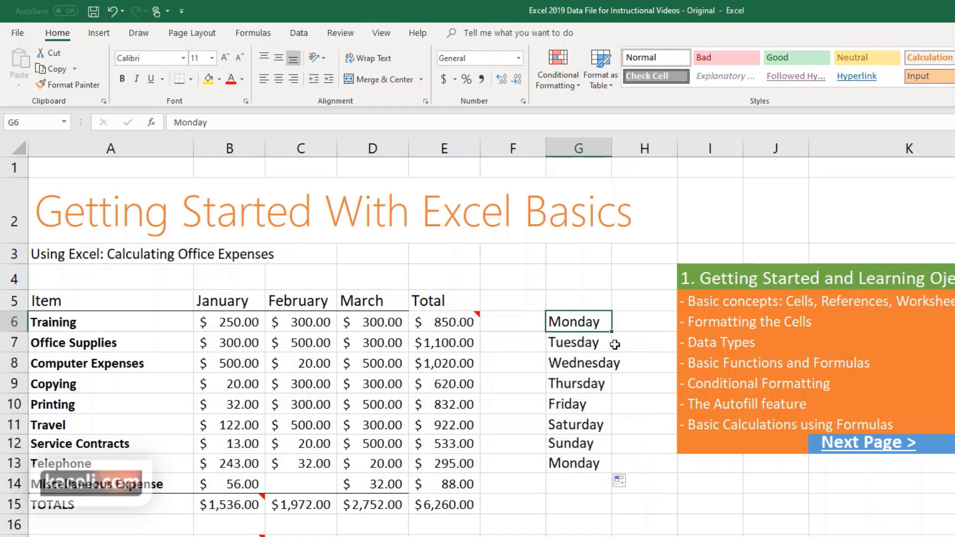
pyautogui.write('January')
pyautogui.press('Return')
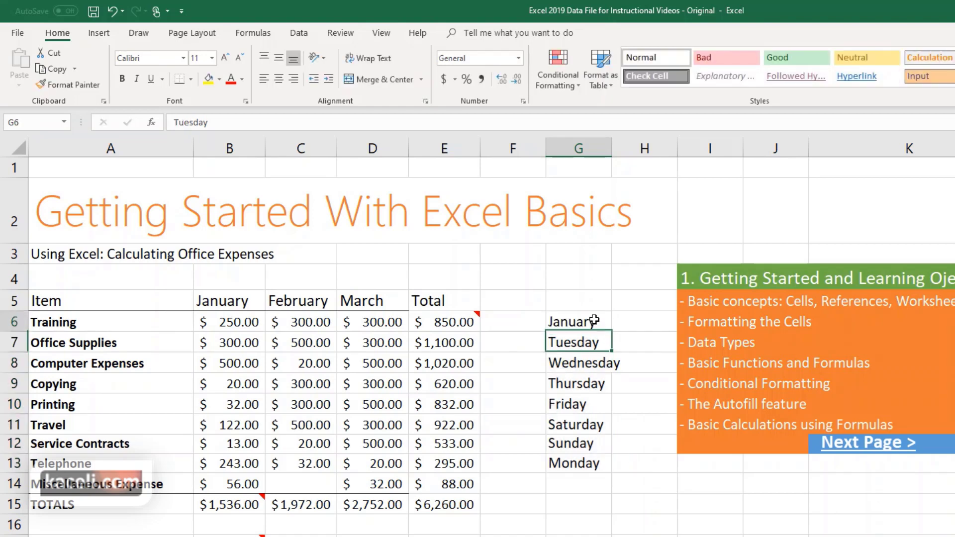
pyautogui.click(604, 321)
pyautogui.moveTo(613, 334); pyautogui.dragTo(615, 471)
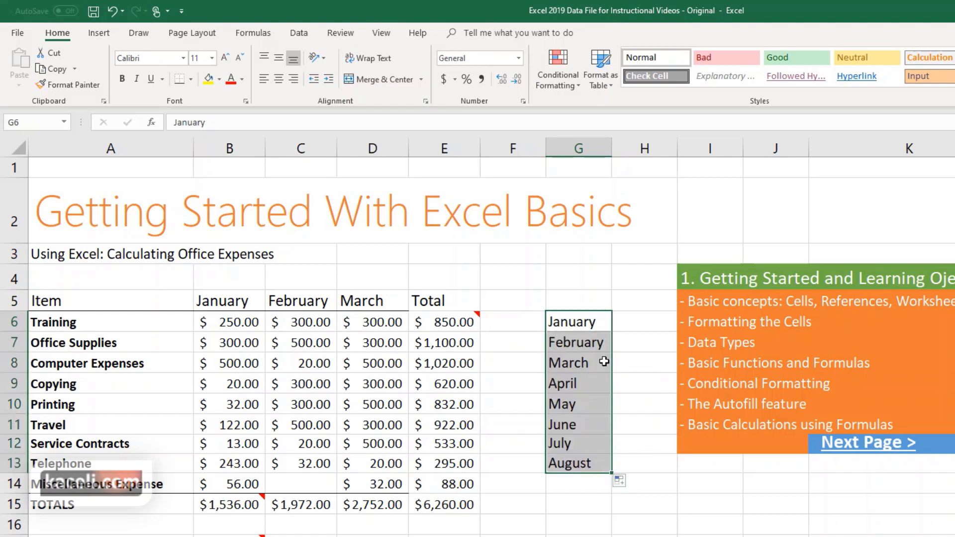
# Clear the month series in G6:G13 and autofill the 0 and 5 number pattern from H6:H7 down to H14.
pyautogui.click(647, 318)
pyautogui.click(606, 327)
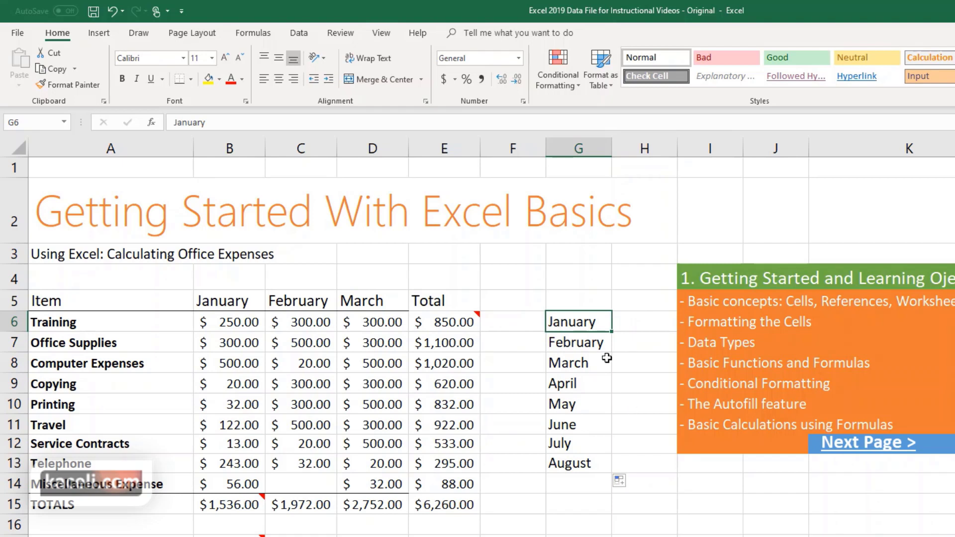
pyautogui.moveTo(589, 329); pyautogui.dragTo(617, 463)
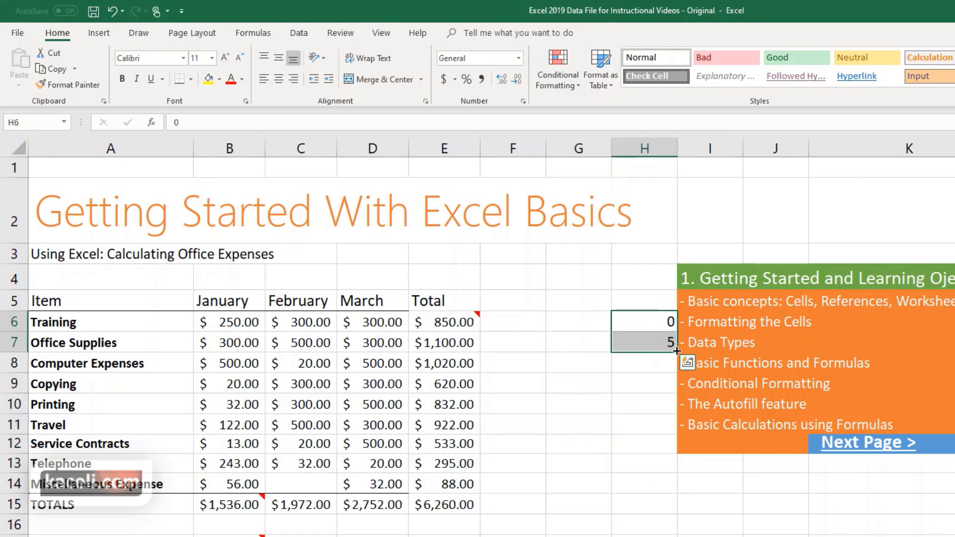
pyautogui.moveTo(677, 351); pyautogui.dragTo(674, 492)
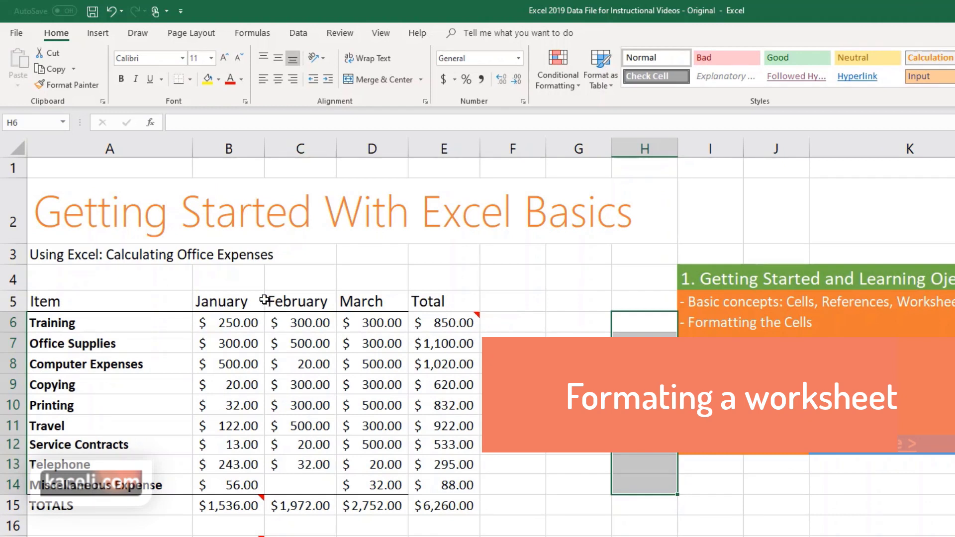
# Apply the 40% - Accent2 cell style to the table's header row, A5:E5.
pyautogui.moveTo(157, 303); pyautogui.dragTo(443, 308)
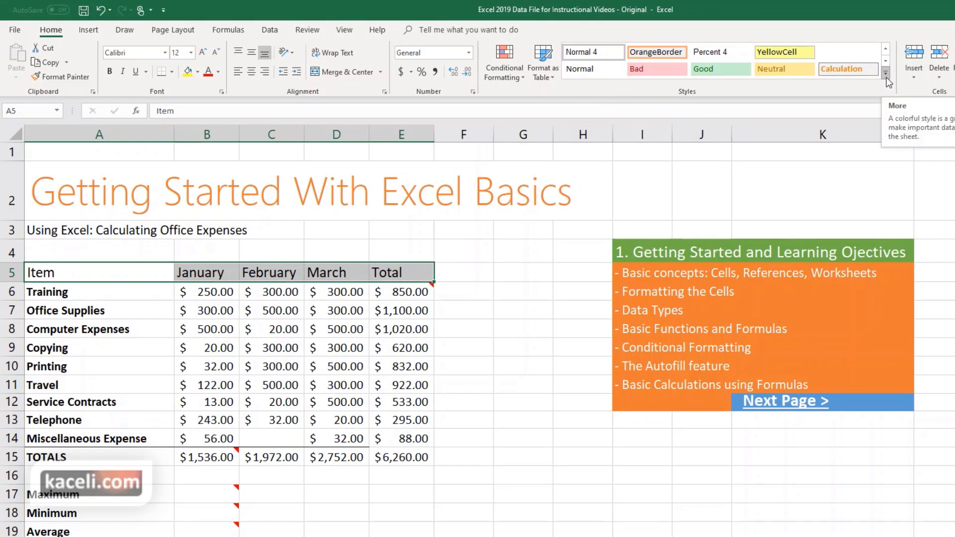
pyautogui.click(886, 76)
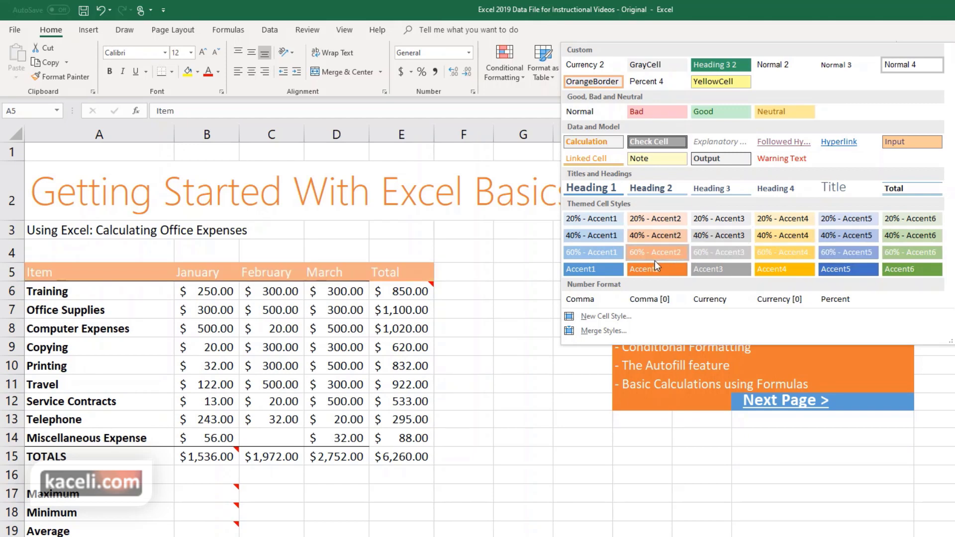
pyautogui.click(652, 237)
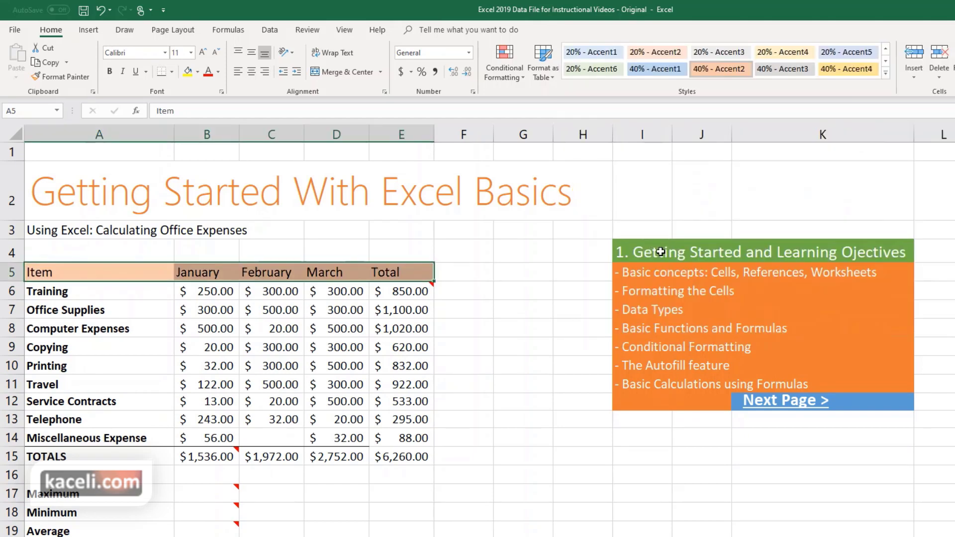
# Try formatting A5:E14 as a table with headers in the orange Light style with a solid header row, and undo it.
pyautogui.moveTo(56, 273); pyautogui.dragTo(406, 445)
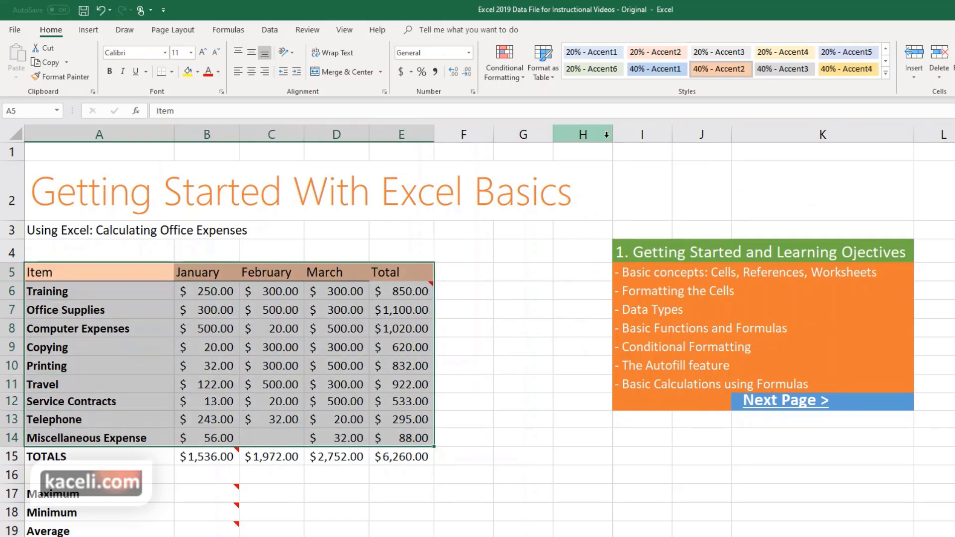
pyautogui.click(552, 78)
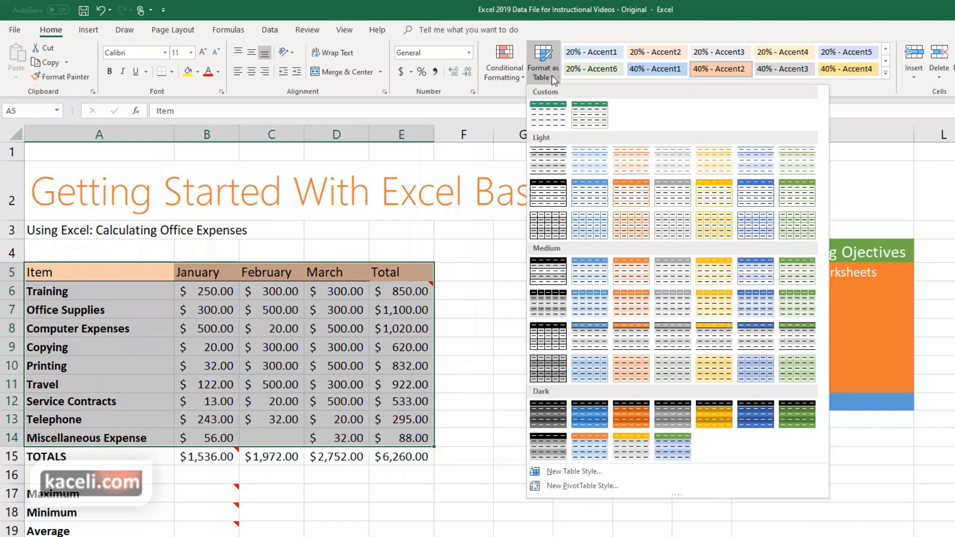
pyautogui.click(615, 198)
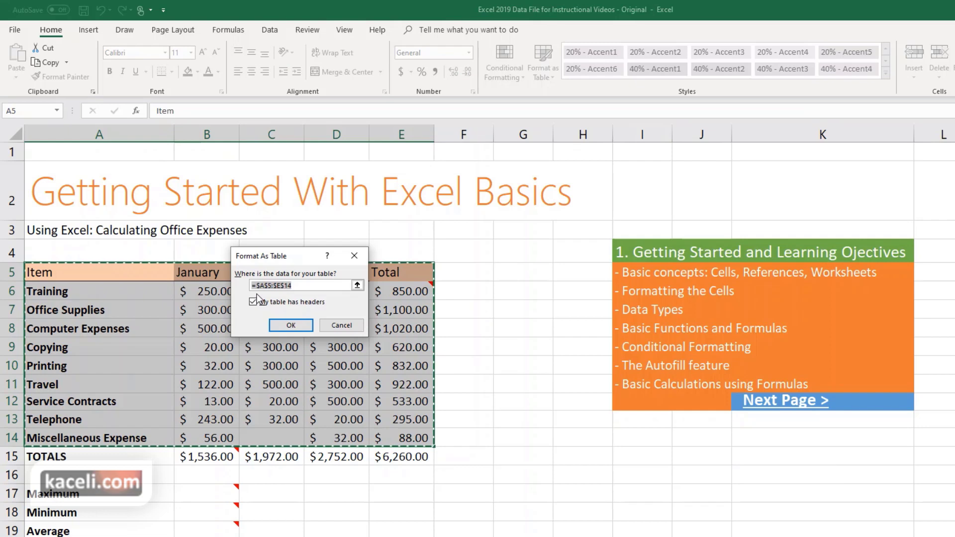
pyautogui.click(289, 327)
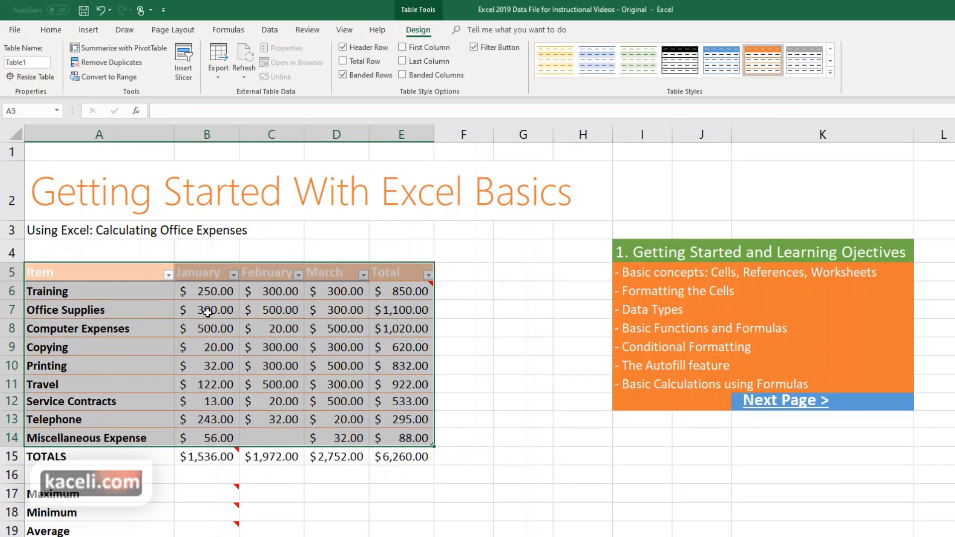
pyautogui.click(248, 350)
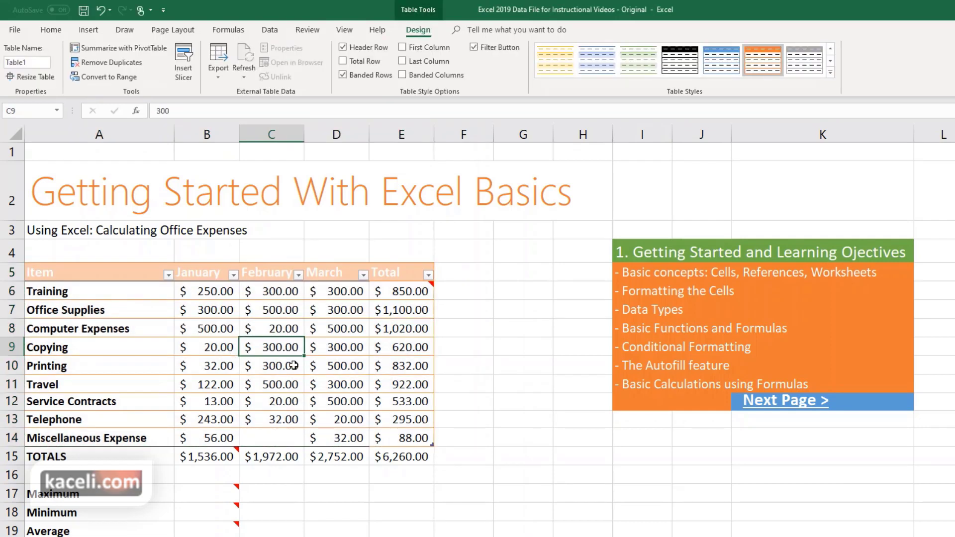
pyautogui.hotkey('ctrl', 'z')
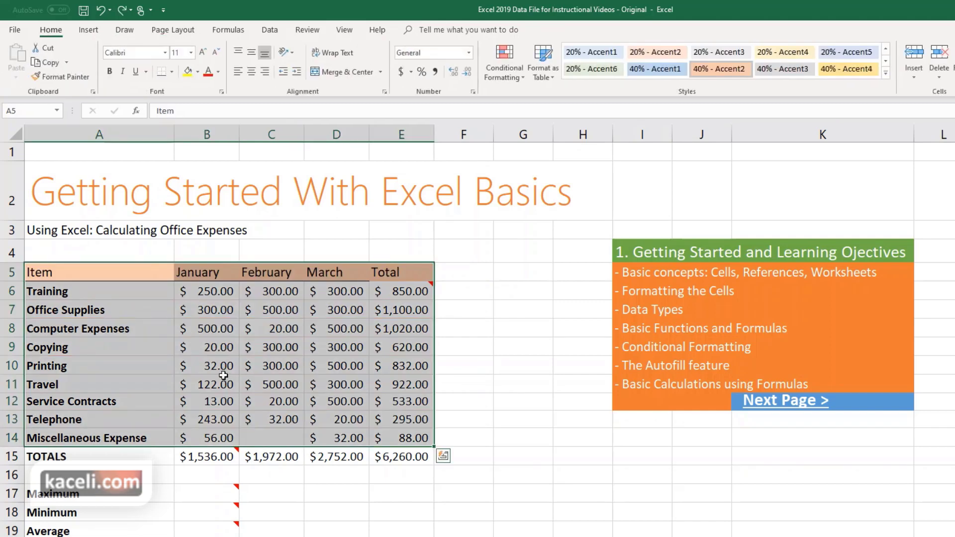
pyautogui.click(223, 377)
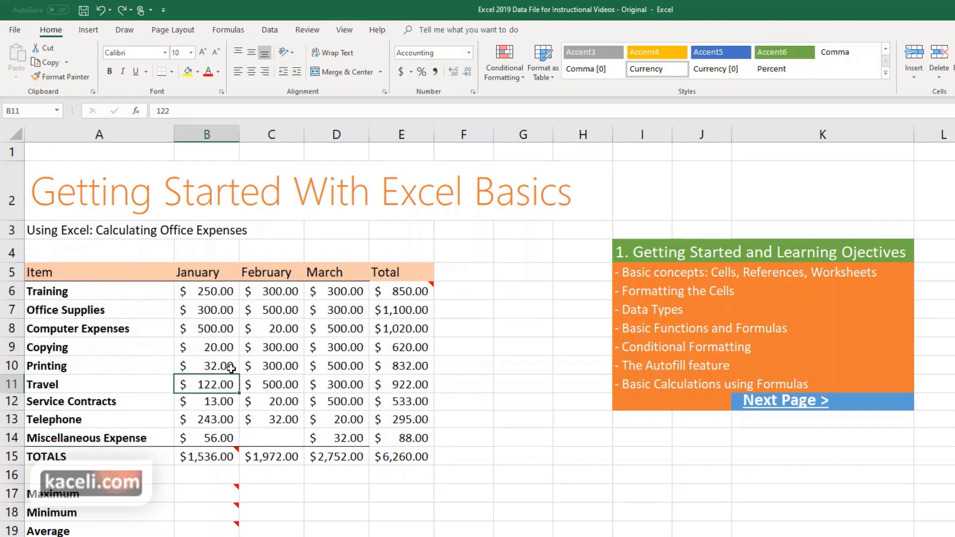
pyautogui.click(211, 292)
pyautogui.moveTo(212, 293); pyautogui.dragTo(403, 438)
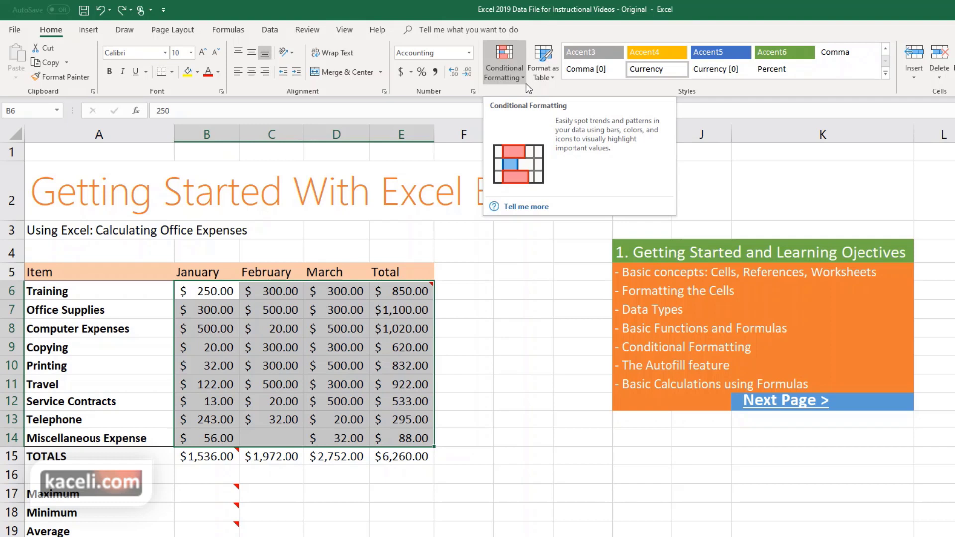
pyautogui.click(503, 330)
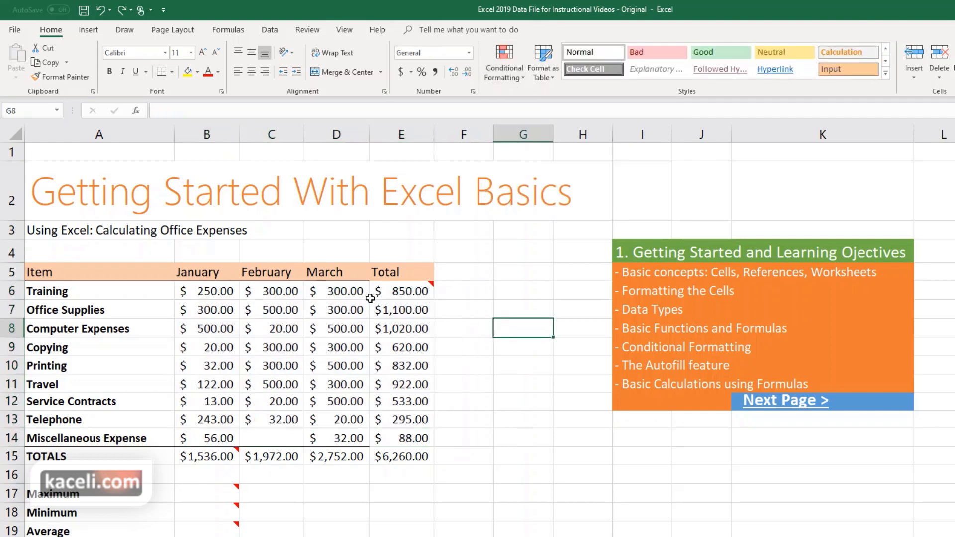
# Apply blue gradient-fill data bars to the monthly expenses in B6:D14 with conditional formatting.
pyautogui.moveTo(204, 292); pyautogui.dragTo(358, 435)
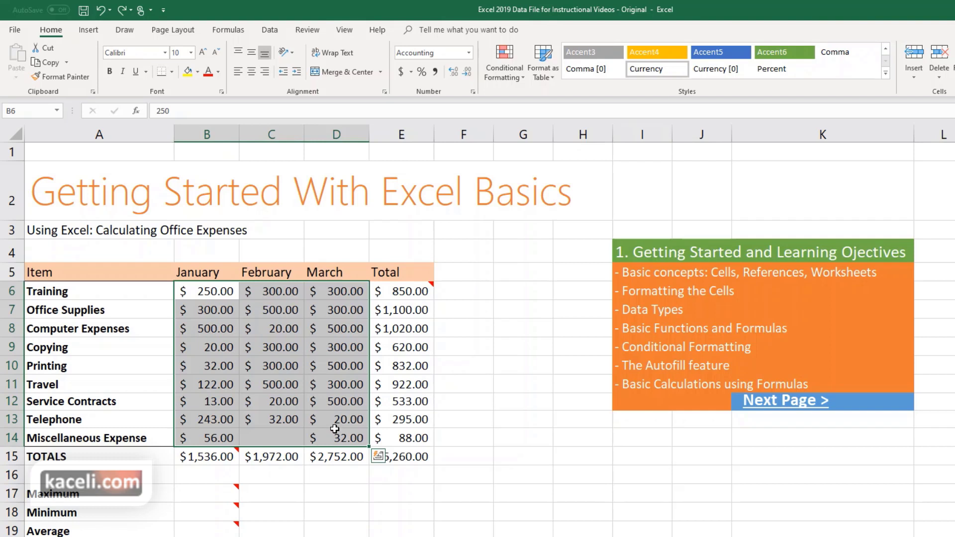
pyautogui.click(514, 80)
pyautogui.moveTo(532, 104)
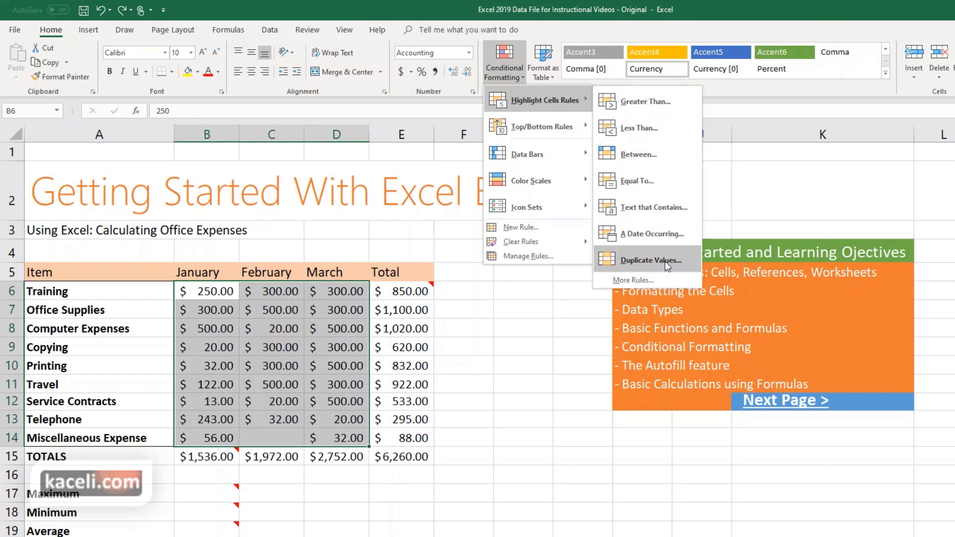
pyautogui.moveTo(540, 128)
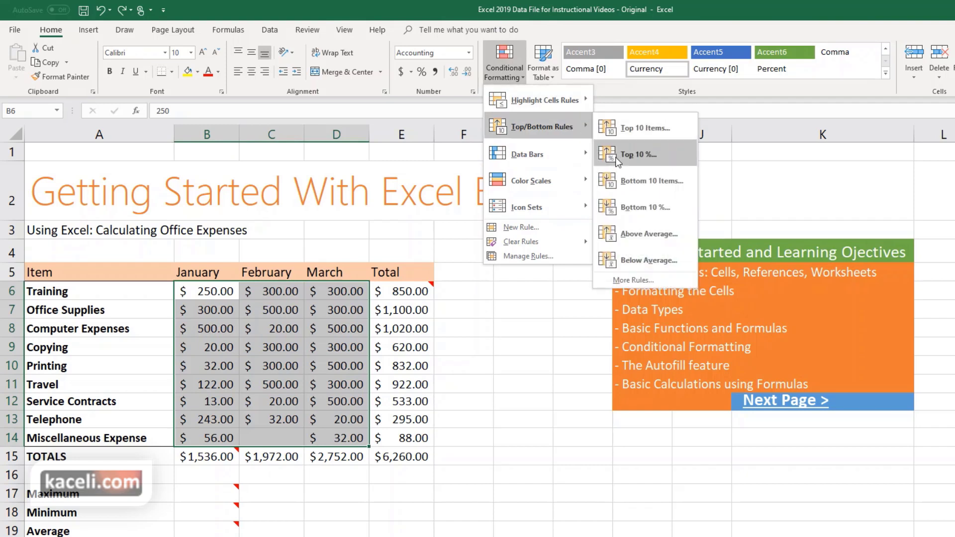
pyautogui.moveTo(523, 159)
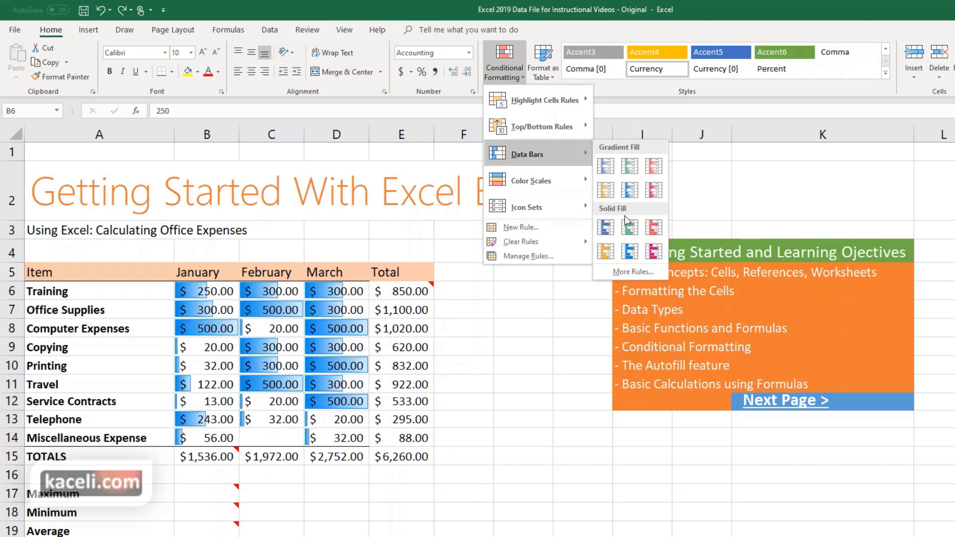
pyautogui.moveTo(557, 180)
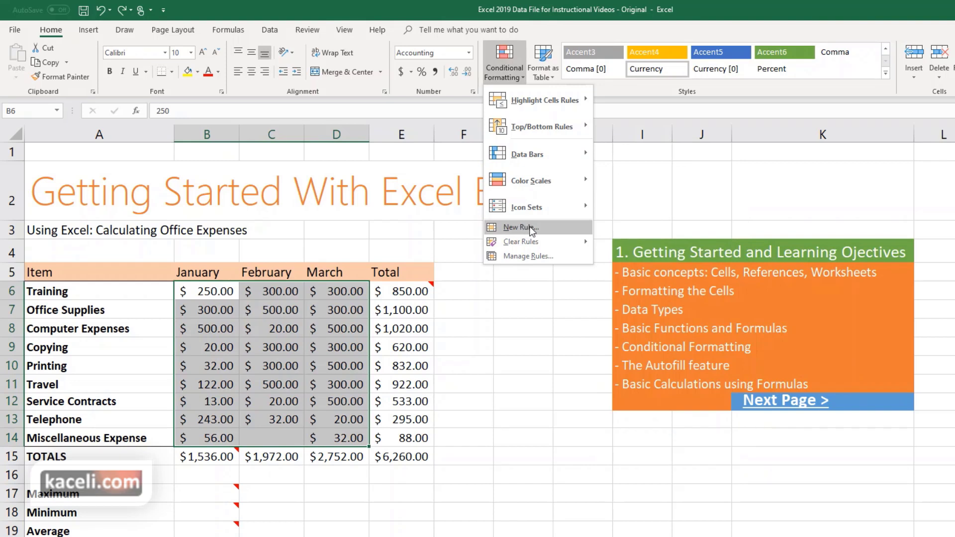
pyautogui.moveTo(548, 161)
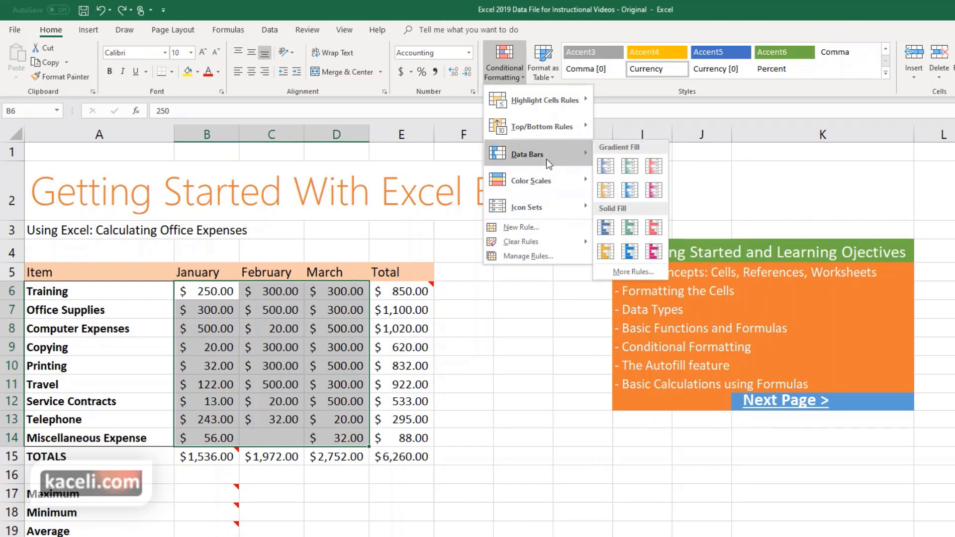
pyautogui.click(608, 164)
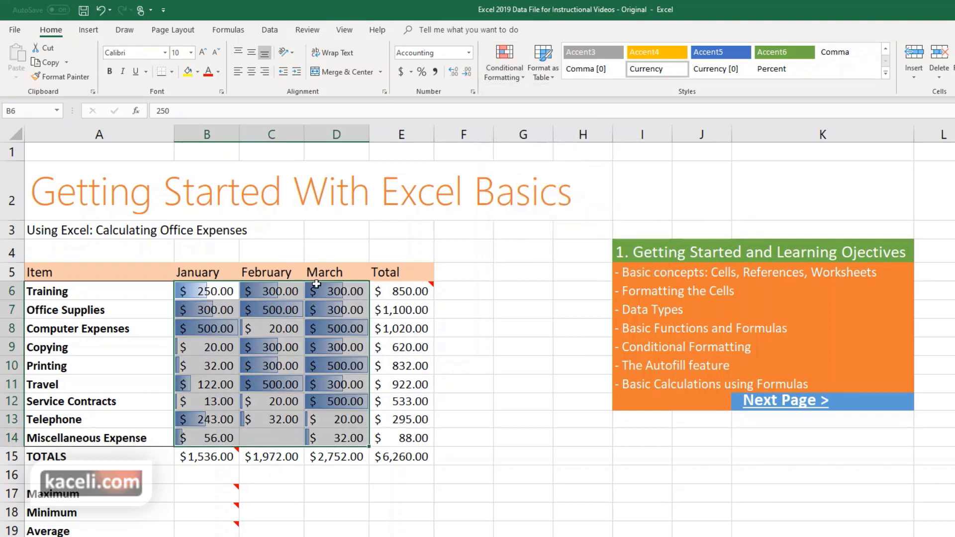
pyautogui.click(351, 350)
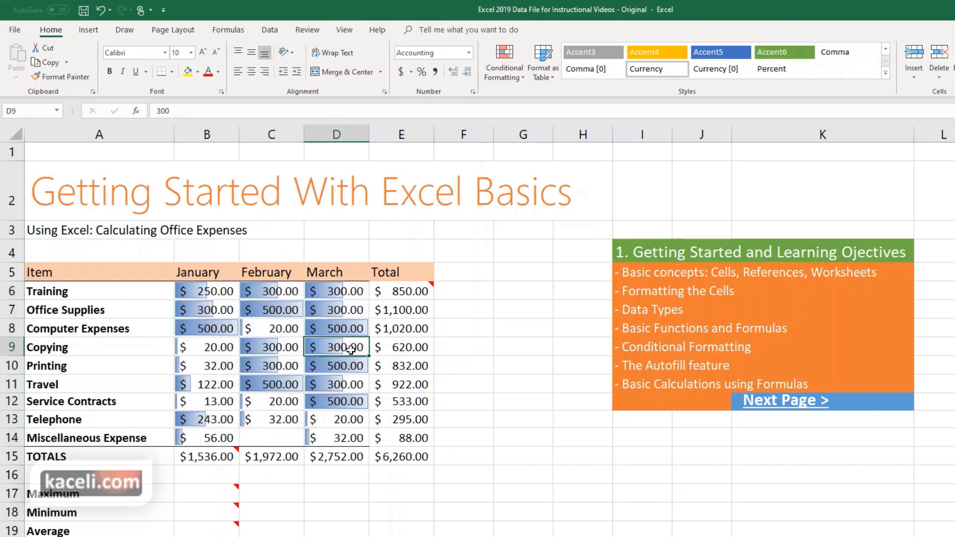
# Set the January amount for Computer Expenses in B8 to 5,000.
pyautogui.click(204, 331)
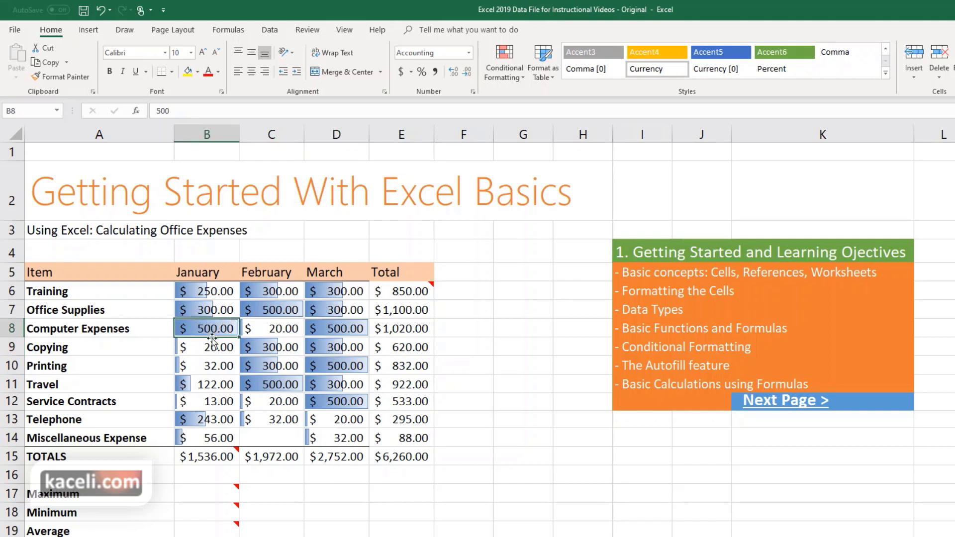
pyautogui.write('5,000')
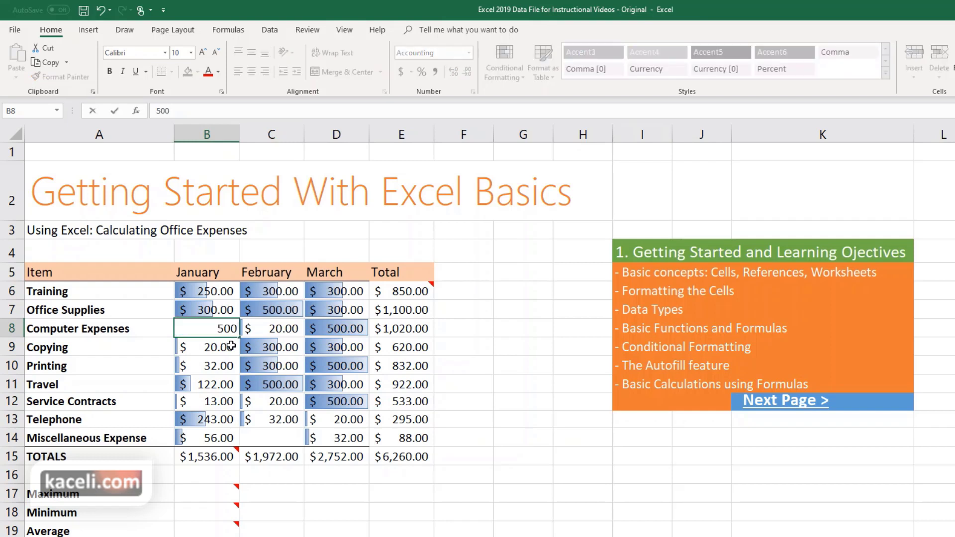
pyautogui.press('Return')
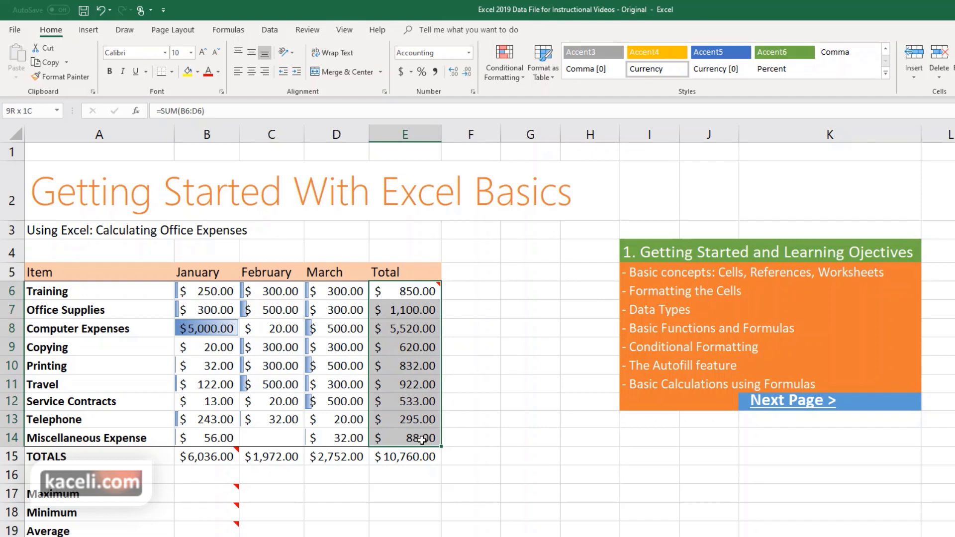
# Apply a conditional formatting color scale to the item totals in E6:E14.
pyautogui.moveTo(444, 438); pyautogui.dragTo(423, 439)
pyautogui.click(504, 65)
pyautogui.moveTo(542, 160)
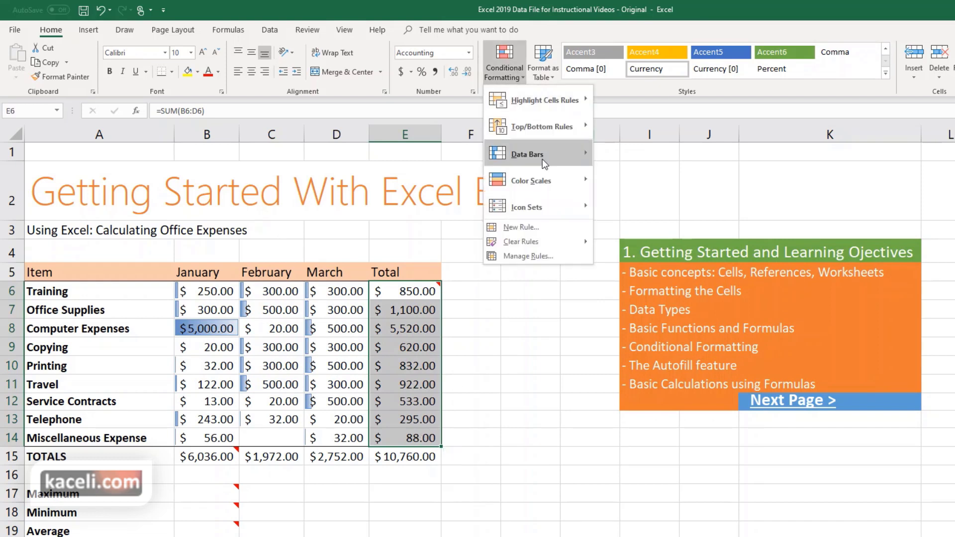
pyautogui.moveTo(542, 186)
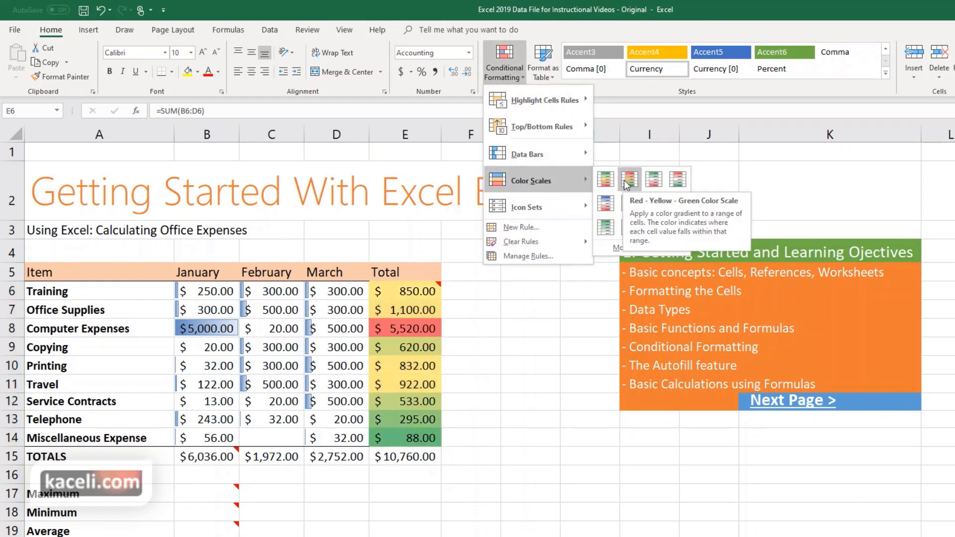